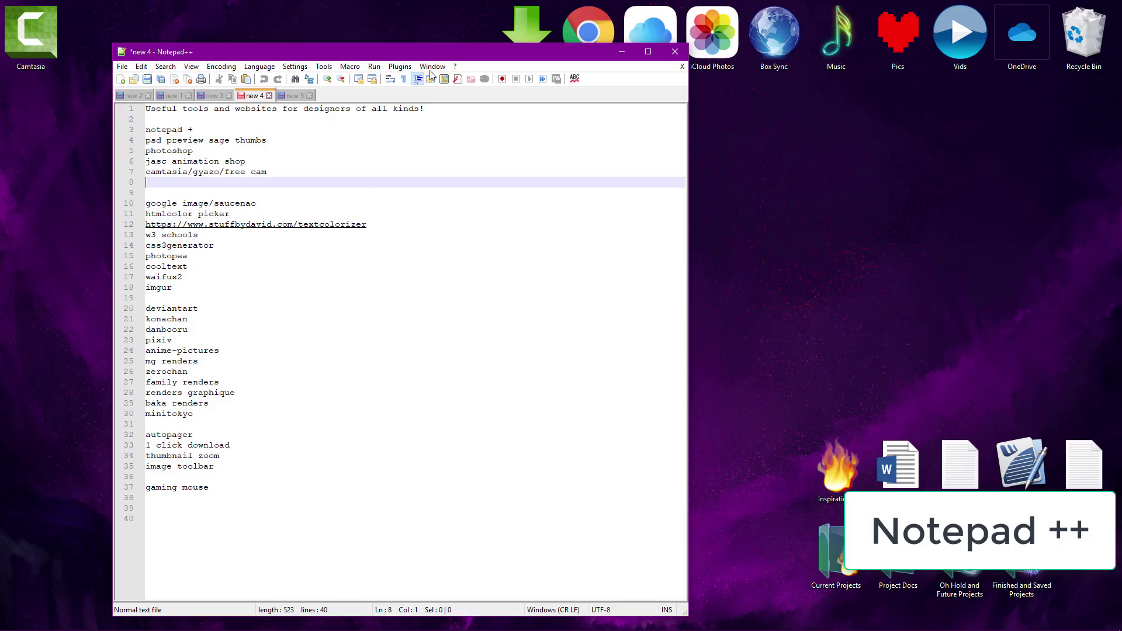
Point out lines in the new 4 tools list, ending on the psd preview sage thumbs line
{"action": "left_click", "coordinate": [374, 253]}
{"action": "left_click", "coordinate": [320, 265]}
{"action": "left_click", "coordinate": [292, 186]}
{"action": "left_click", "coordinate": [288, 153]}
{"action": "left_click", "coordinate": [280, 141]}
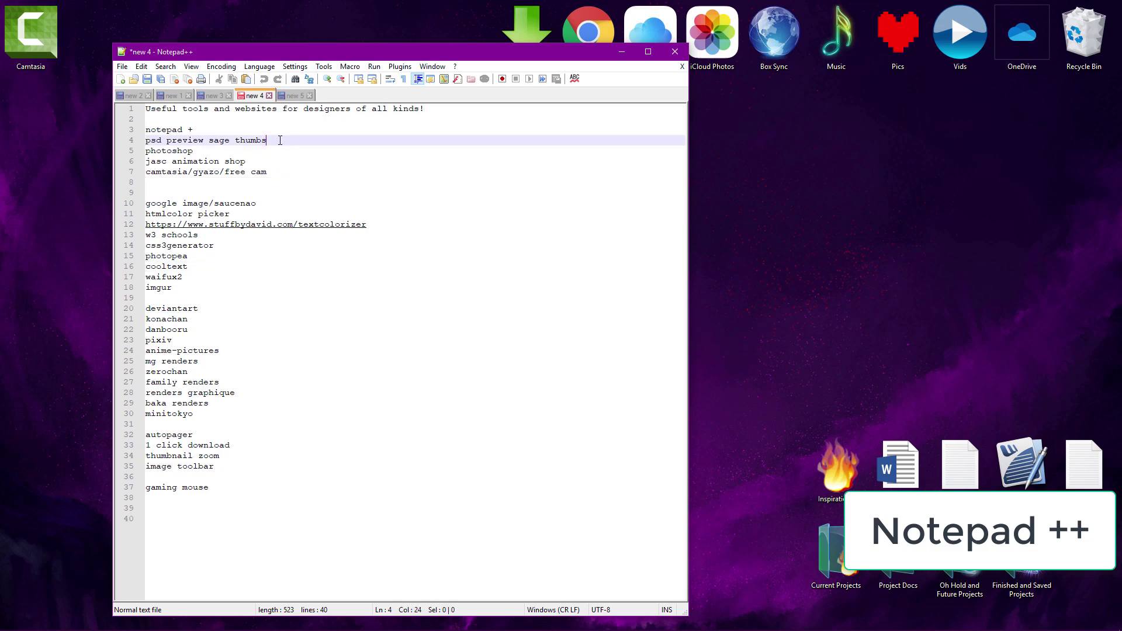
Look through the new 3, new 1, new 2 and new 4 documents, finishing on new 5
{"action": "left_click", "coordinate": [214, 96]}
{"action": "left_click", "coordinate": [168, 96]}
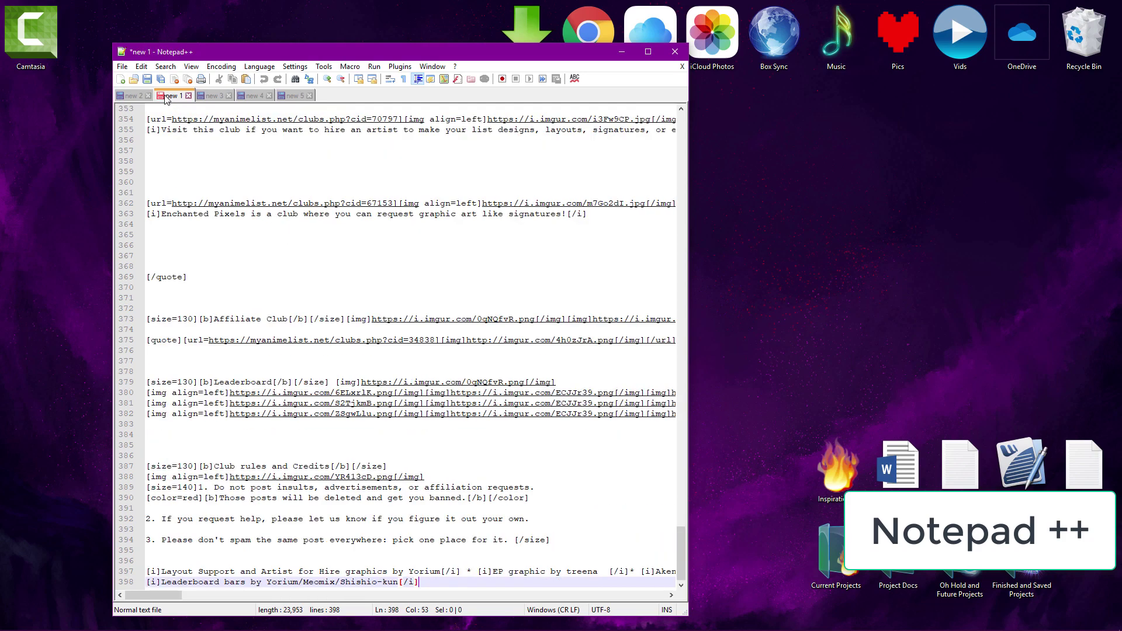
{"action": "left_click", "coordinate": [134, 96]}
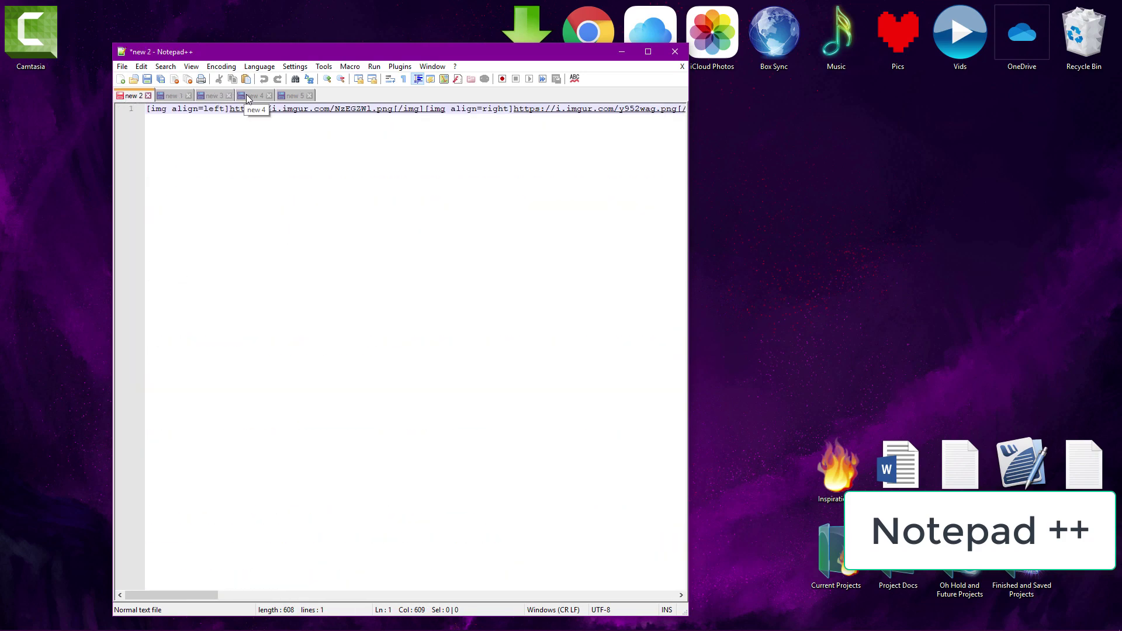
{"action": "left_click", "coordinate": [253, 96]}
{"action": "left_click", "coordinate": [293, 95]}
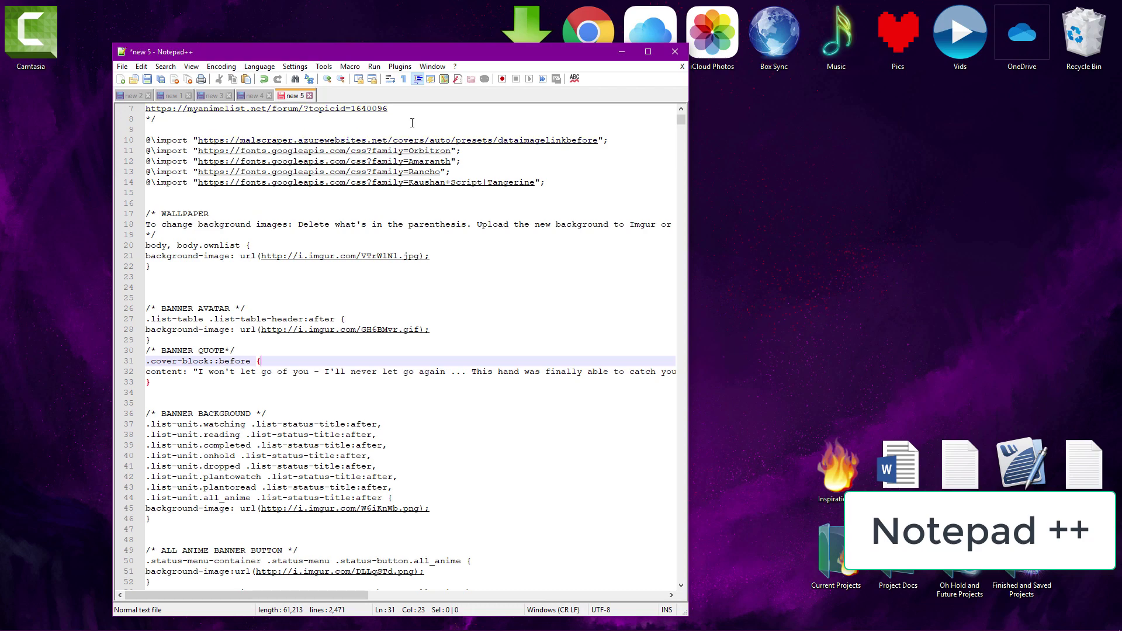
Save the stylesheet to the Desktop as new 5.css using the Cascade Style Sheets type
{"action": "left_click", "coordinate": [123, 66]}
{"action": "left_click", "coordinate": [146, 170]}
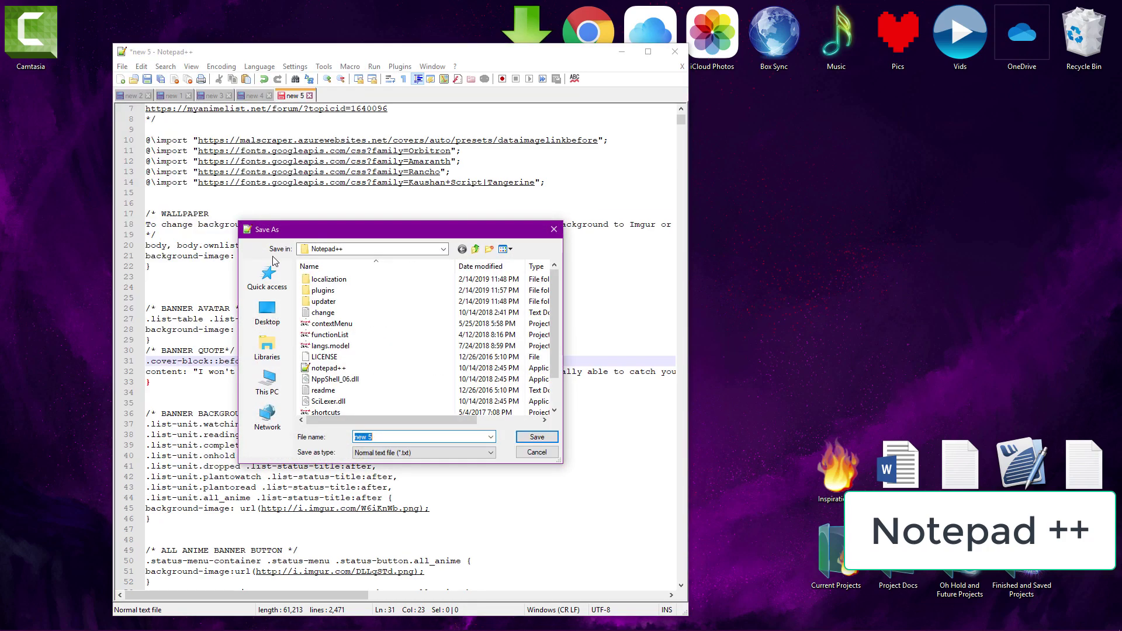
{"action": "left_click", "coordinate": [383, 454]}
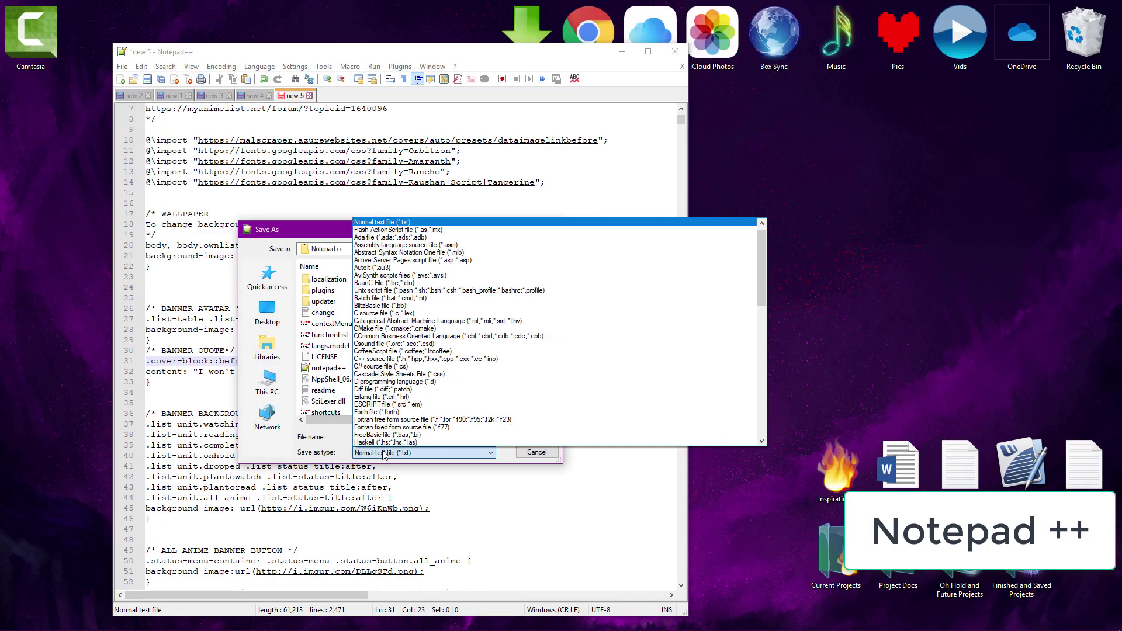
{"action": "left_click", "coordinate": [383, 375]}
{"action": "left_click", "coordinate": [267, 313]}
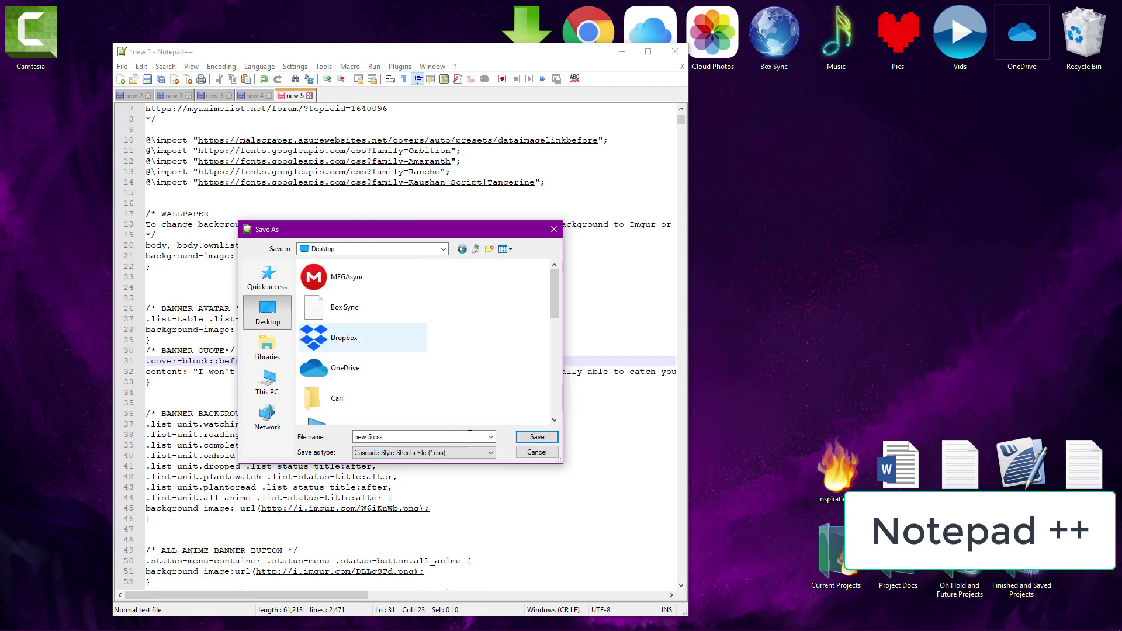
{"action": "left_click", "coordinate": [531, 440]}
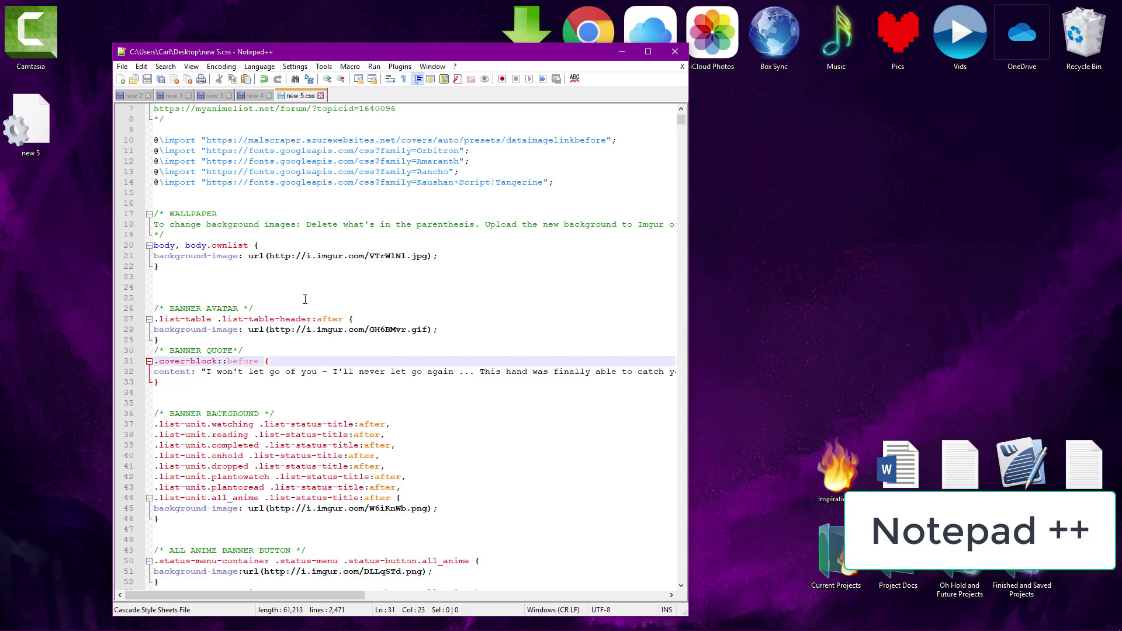
{"action": "scroll", "coordinate": [305, 300], "scroll_direction": "down", "scroll_amount": 8}
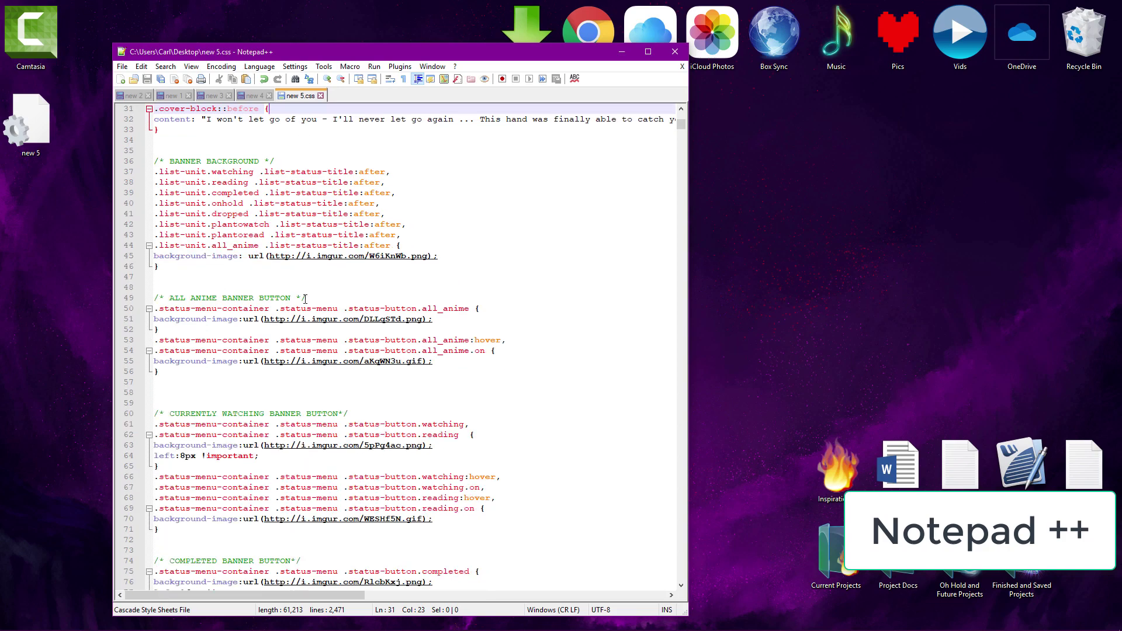
Launch Jasc Animation Shop from the Start menu and dismiss its trial splash screen
{"action": "scroll", "coordinate": [305, 300], "scroll_direction": "down", "scroll_amount": 2}
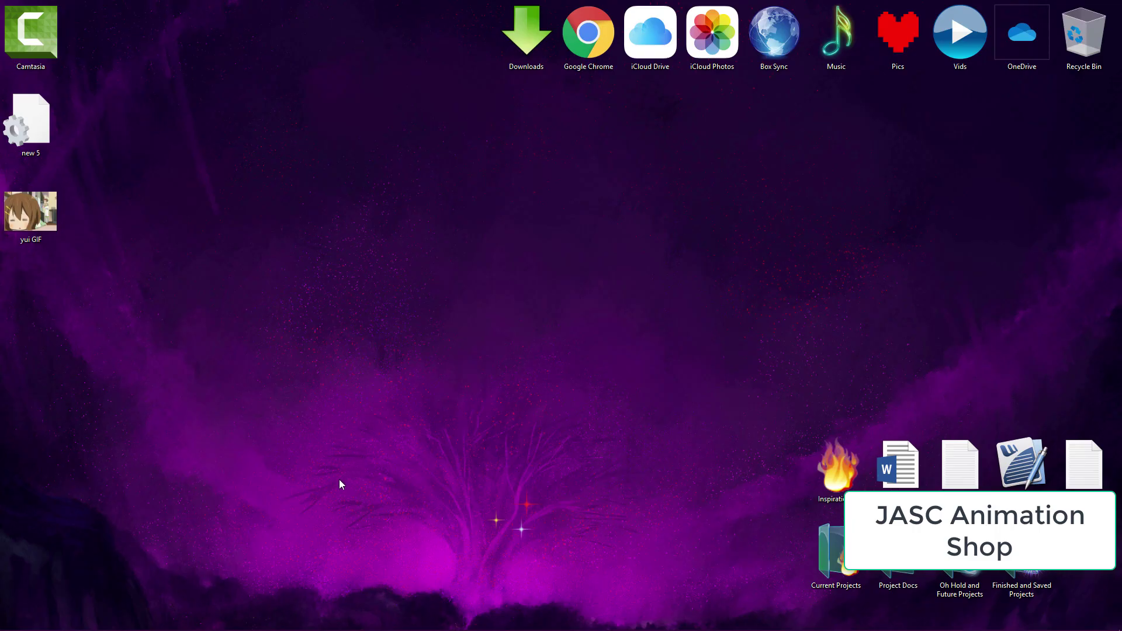
{"action": "key", "text": "super"}
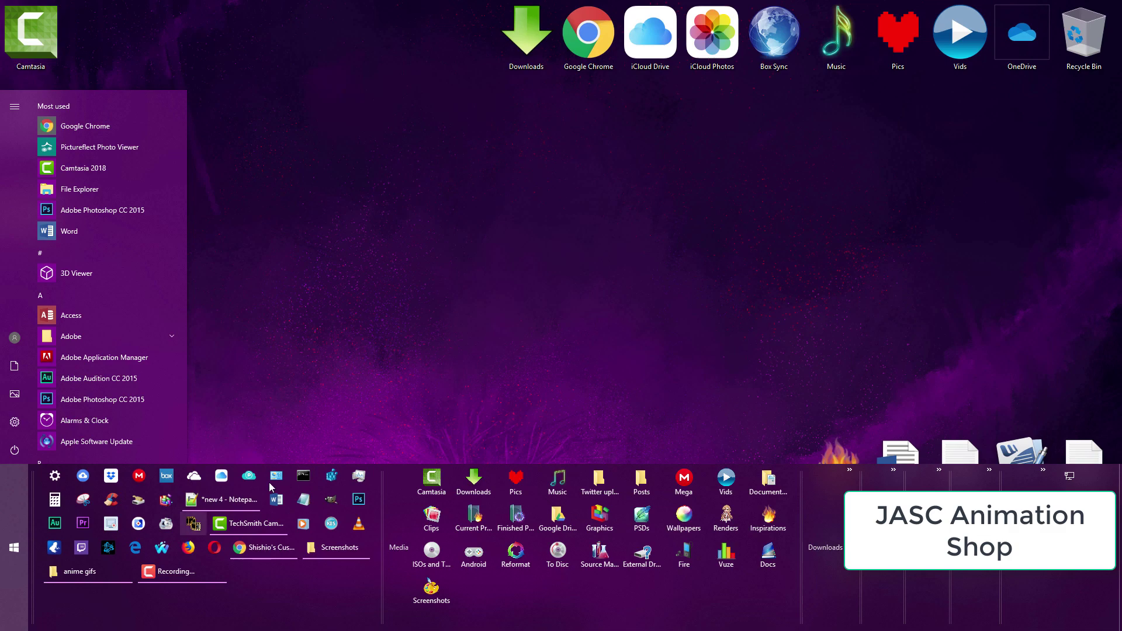
{"action": "left_click", "coordinate": [193, 523]}
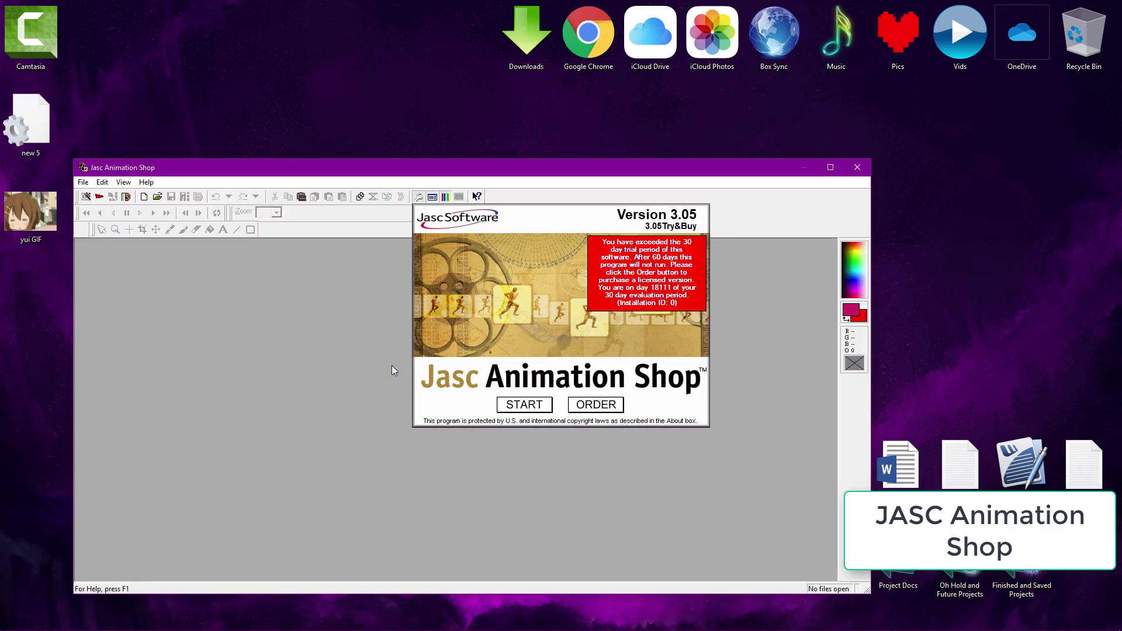
{"action": "left_click", "coordinate": [530, 408]}
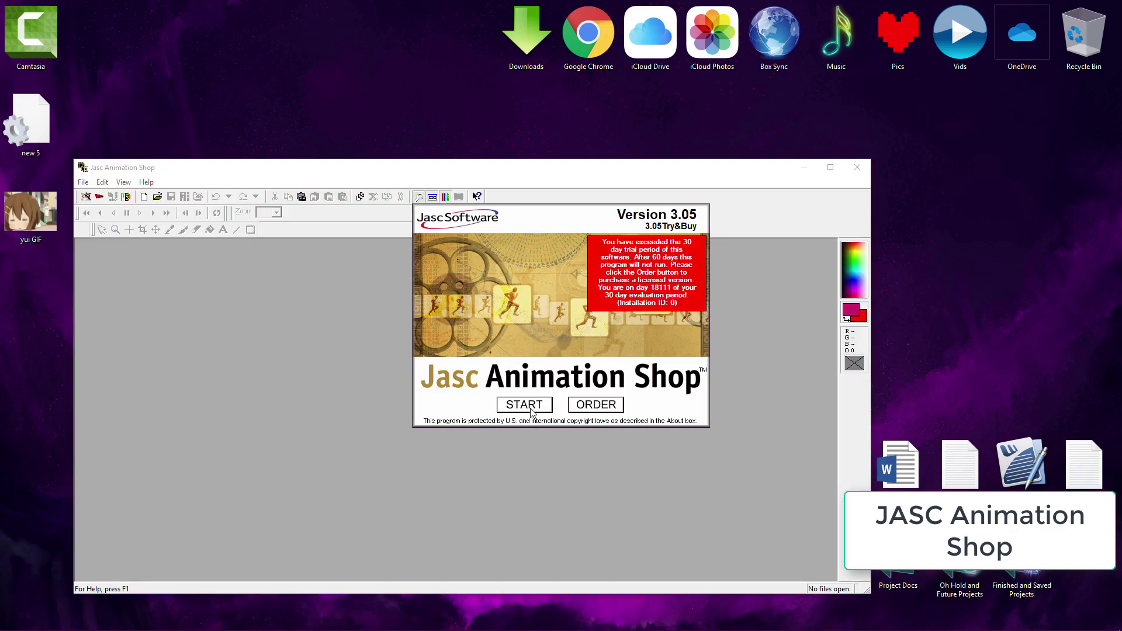
Load the yui GIF and resize its 12 frames from 480×360 to 200×150
{"action": "left_click_drag", "start_coordinate": [190, 317], "coordinate": [190, 316]}
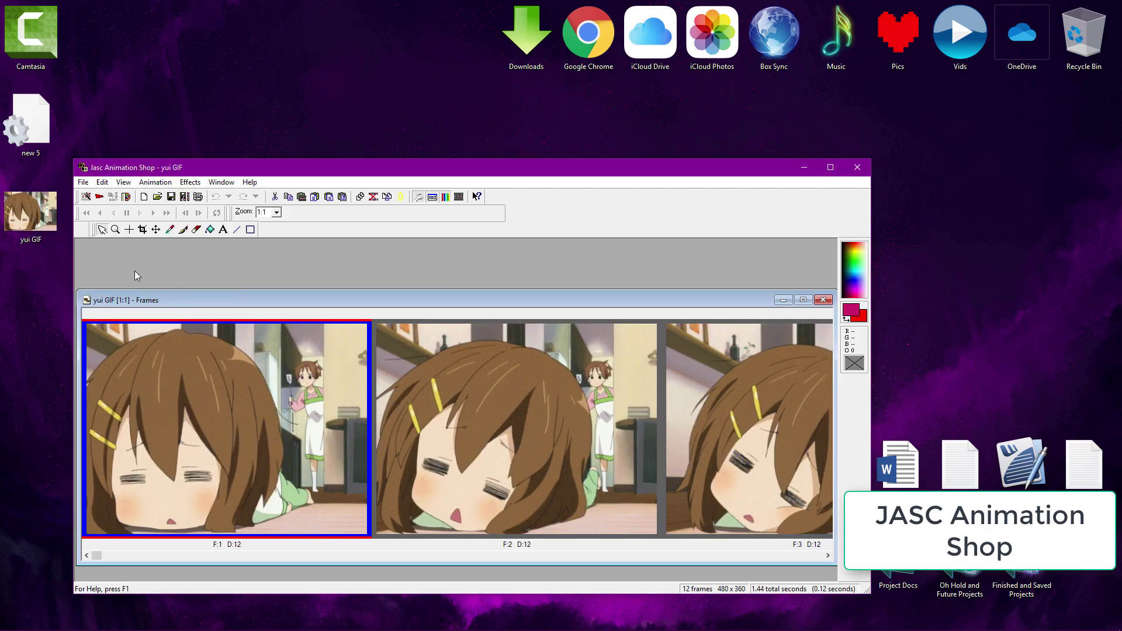
{"action": "mouse_move", "coordinate": [97, 555]}
{"action": "left_mouse_down"}
{"action": "mouse_move", "coordinate": [804, 549]}
{"action": "mouse_move", "coordinate": [97, 555]}
{"action": "left_mouse_up"}
{"action": "left_click", "coordinate": [247, 448]}
{"action": "left_click", "coordinate": [155, 182]}
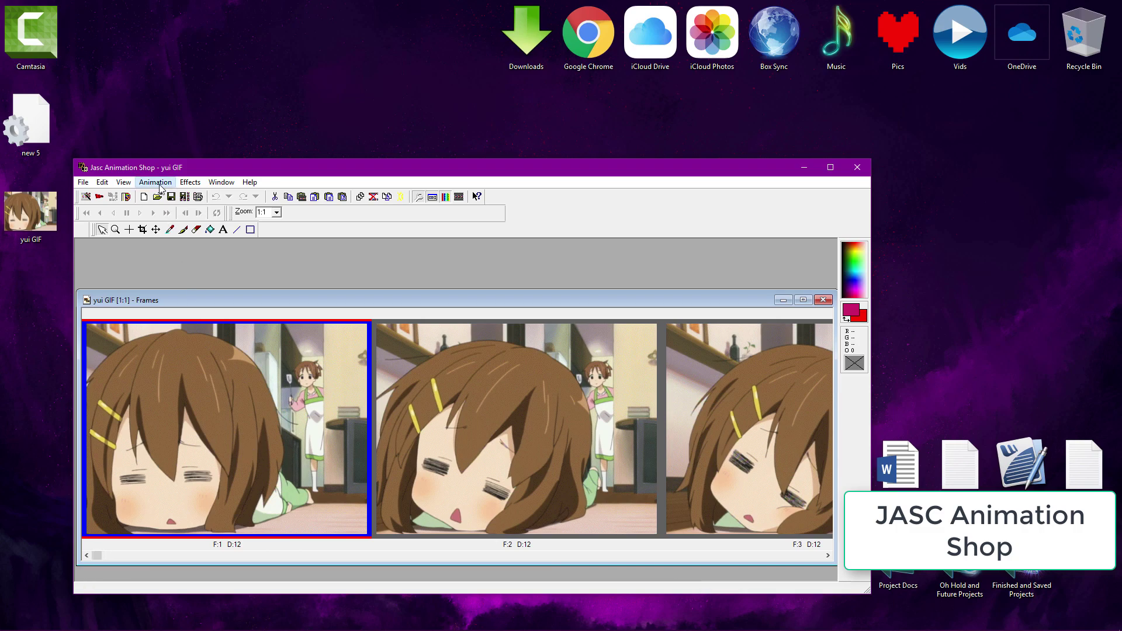
{"action": "left_click", "coordinate": [191, 275]}
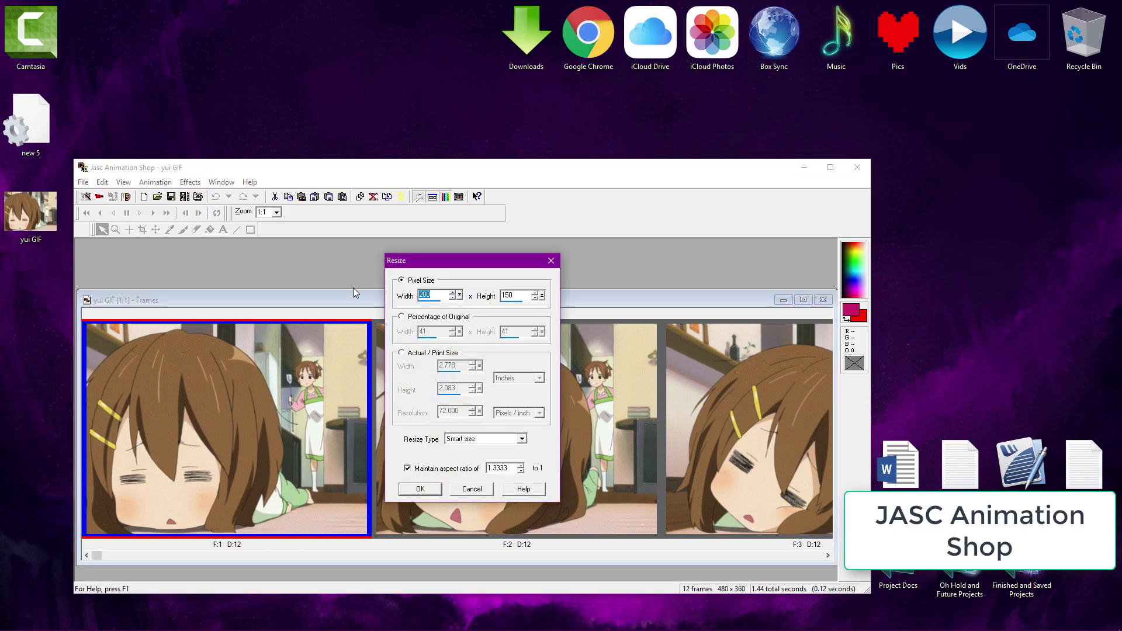
{"action": "key", "text": "Return"}
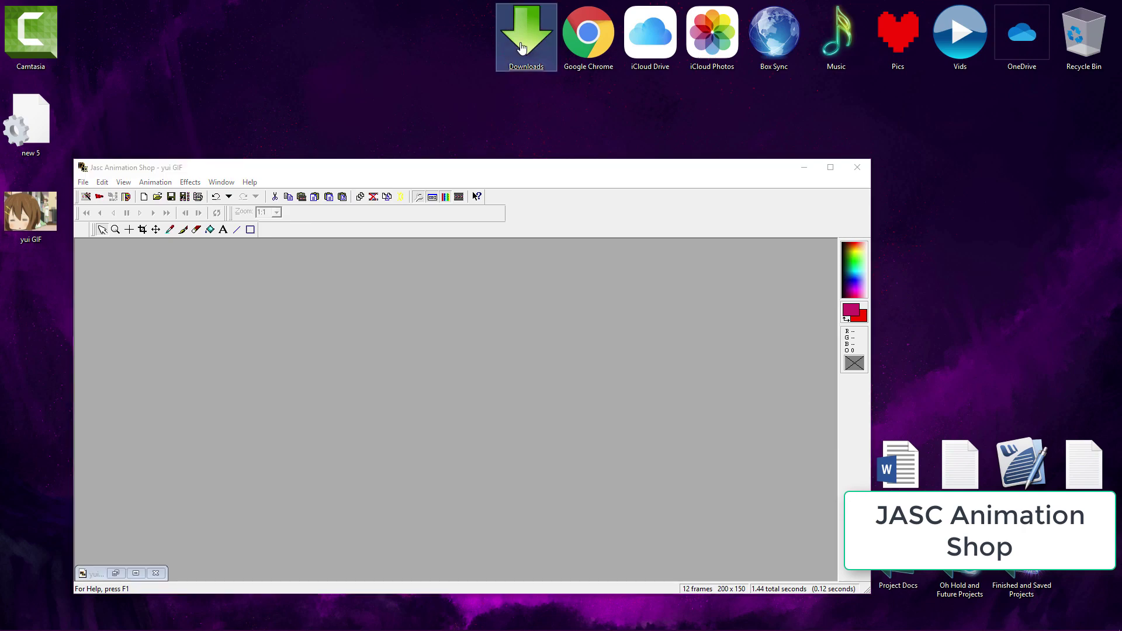
Paste a screenshot of the Downloads folder and ring the SageThumbs setup file's name with an ellipse
{"action": "double_click", "coordinate": [526, 35]}
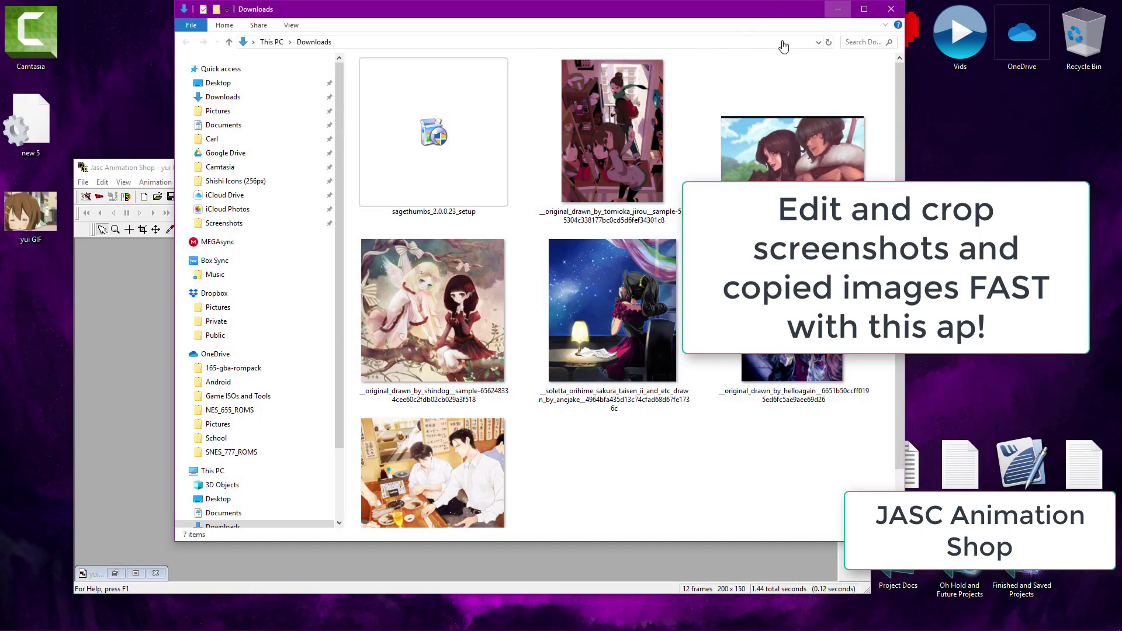
{"action": "left_click", "coordinate": [837, 9]}
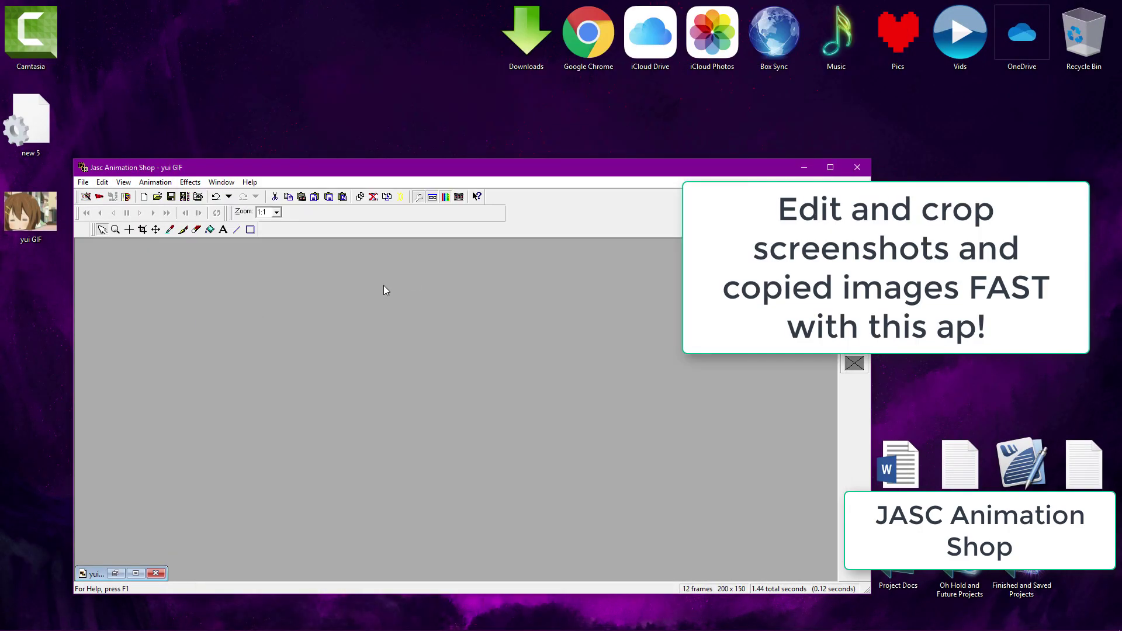
{"action": "key", "text": "ctrl+v"}
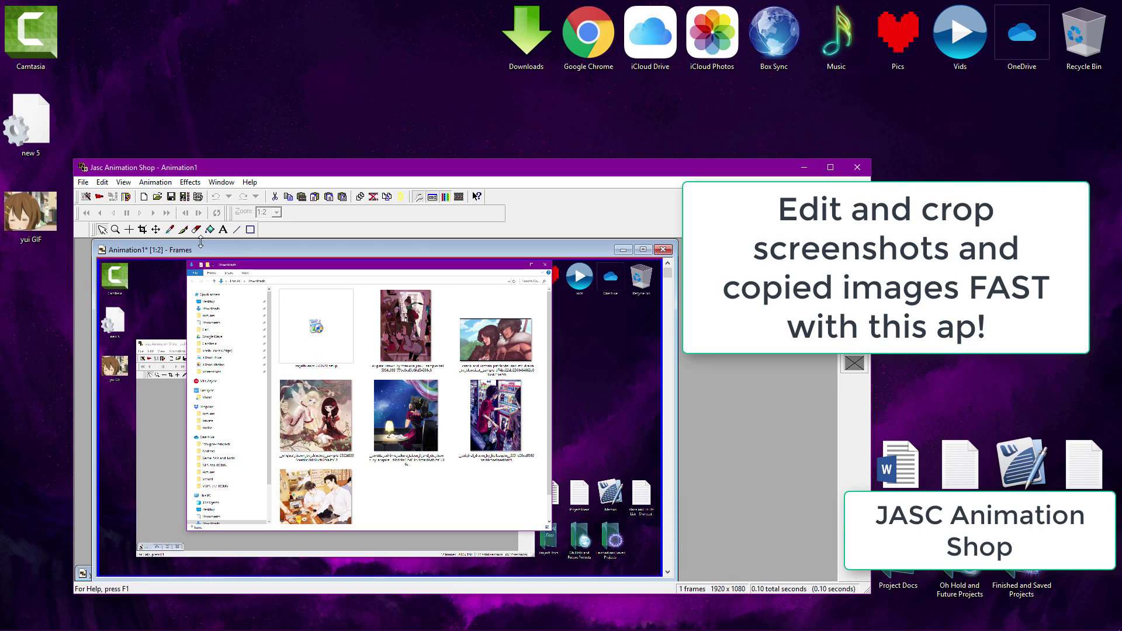
{"action": "left_click", "coordinate": [251, 230]}
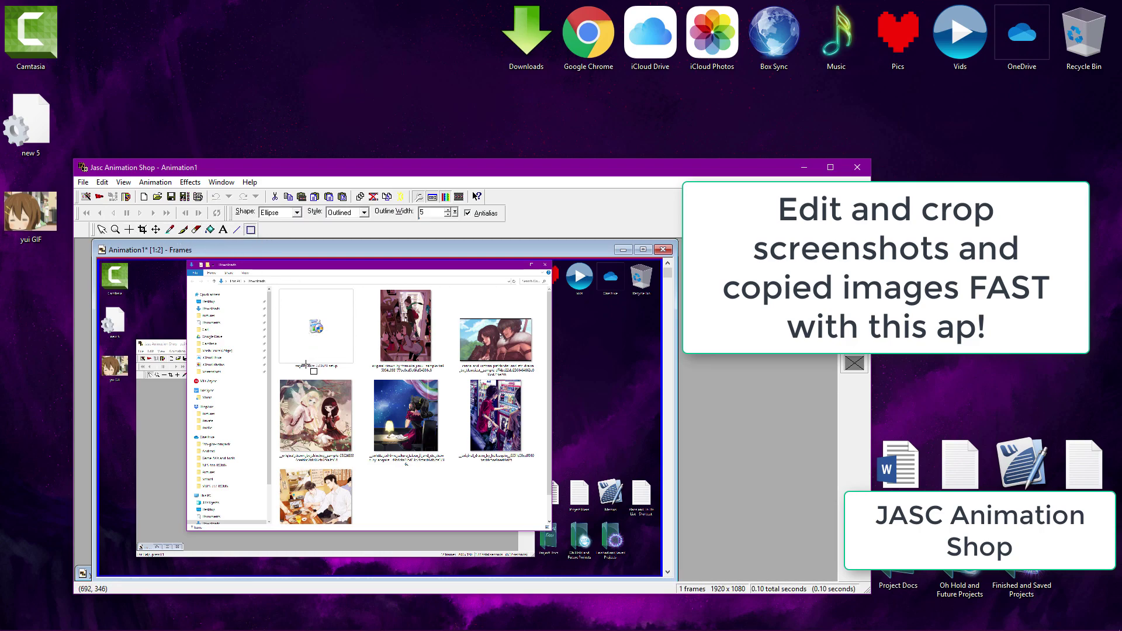
{"action": "left_click_drag", "start_coordinate": [310, 366], "coordinate": [371, 376]}
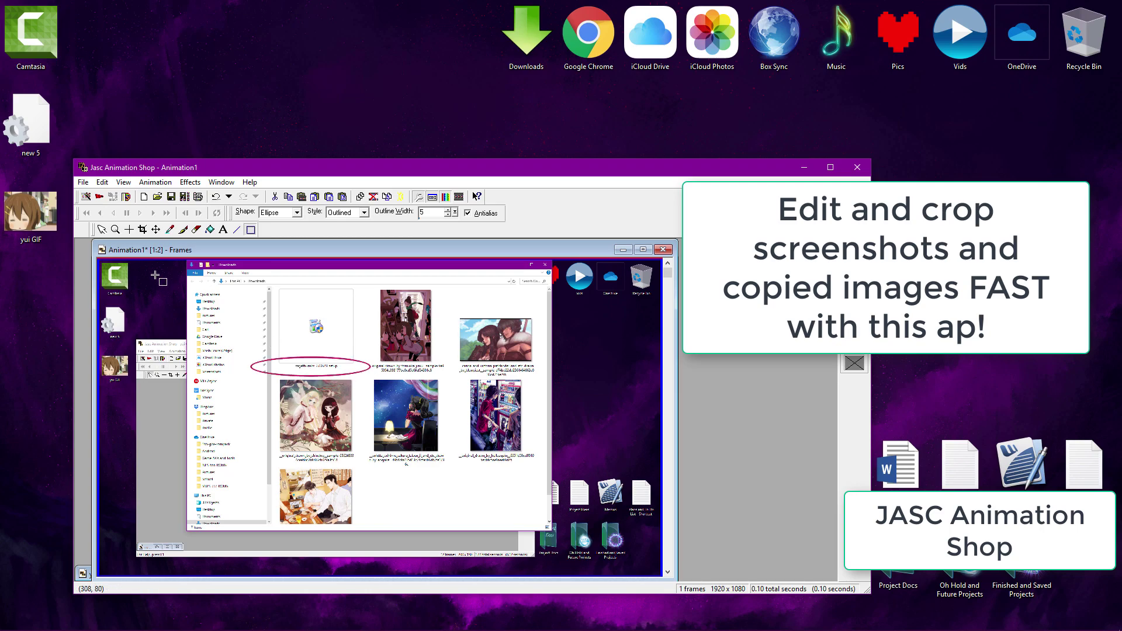
Save the current frame to the Desktop as screenshot 1 - 1.png
{"action": "left_click", "coordinate": [83, 181]}
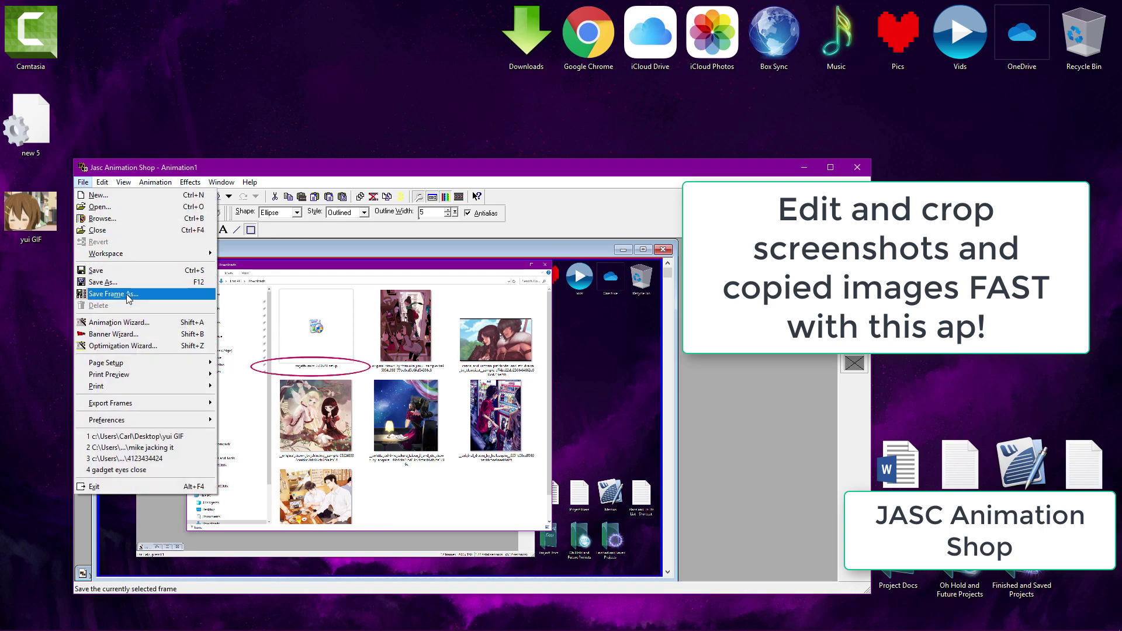
{"action": "left_click", "coordinate": [126, 294]}
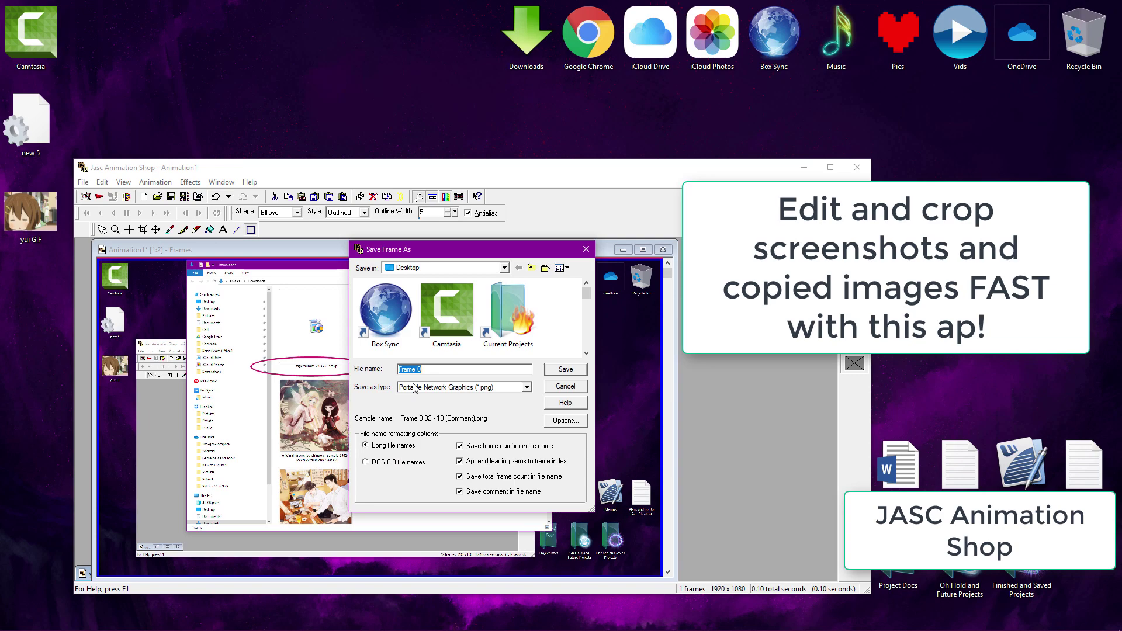
{"action": "type", "text": "screenshot"}
{"action": "key", "text": "Return"}
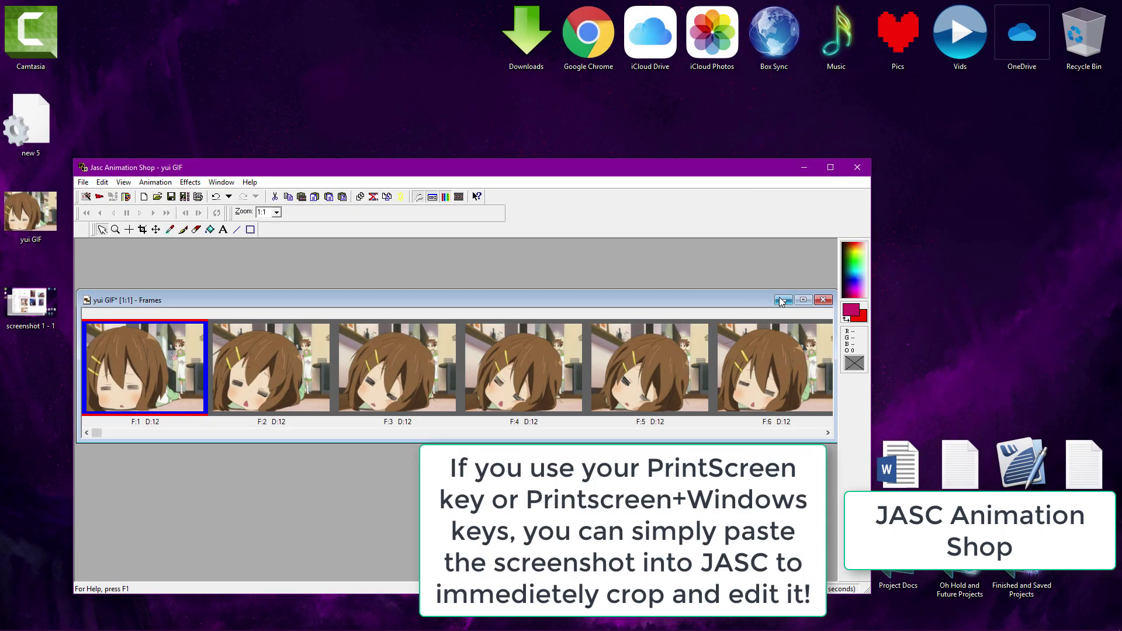
Paste another Downloads screenshot and crop it to the sagethumbs setup file
{"action": "left_click", "coordinate": [783, 300]}
{"action": "double_click", "coordinate": [526, 33]}
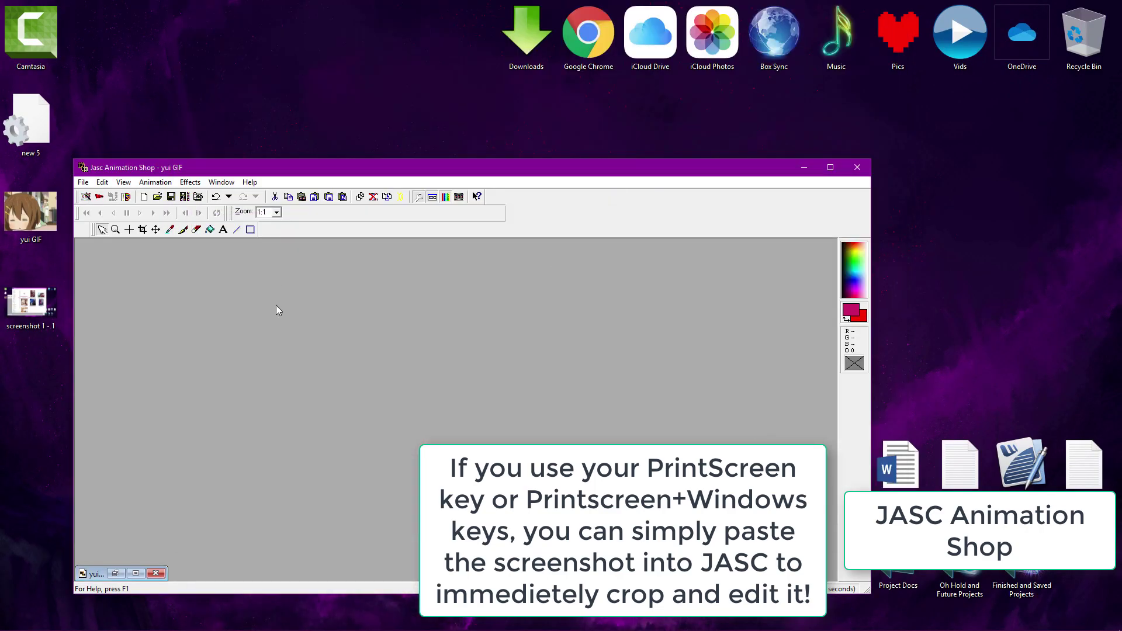
{"action": "key", "text": "ctrl+v"}
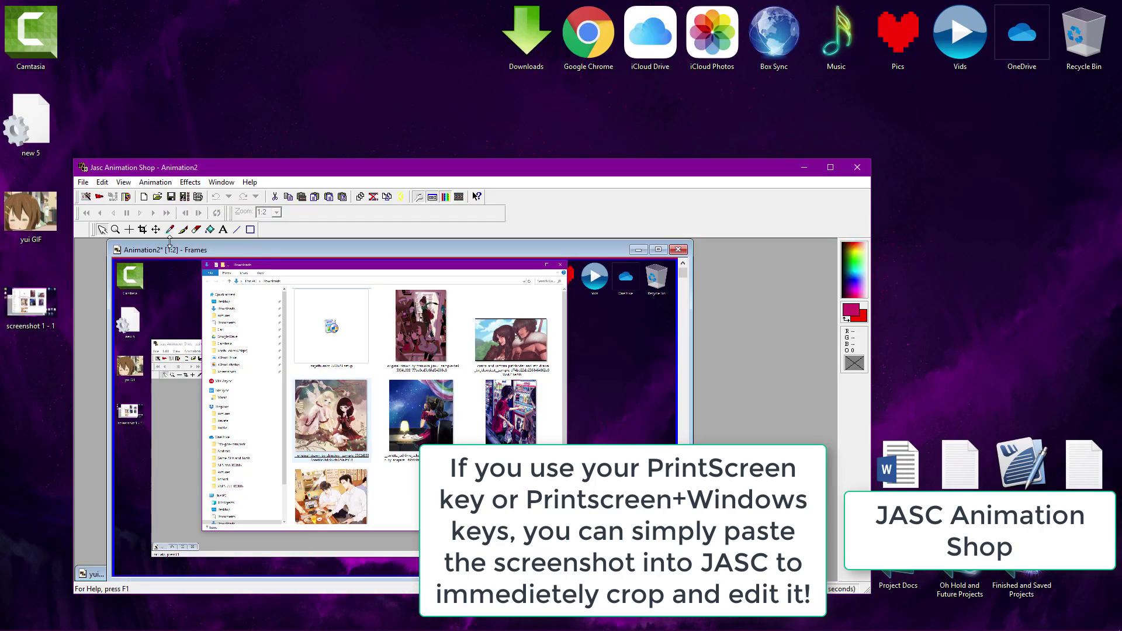
{"action": "left_click", "coordinate": [142, 229]}
{"action": "left_click_drag", "start_coordinate": [284, 284], "coordinate": [376, 383]}
{"action": "left_click", "coordinate": [290, 212]}
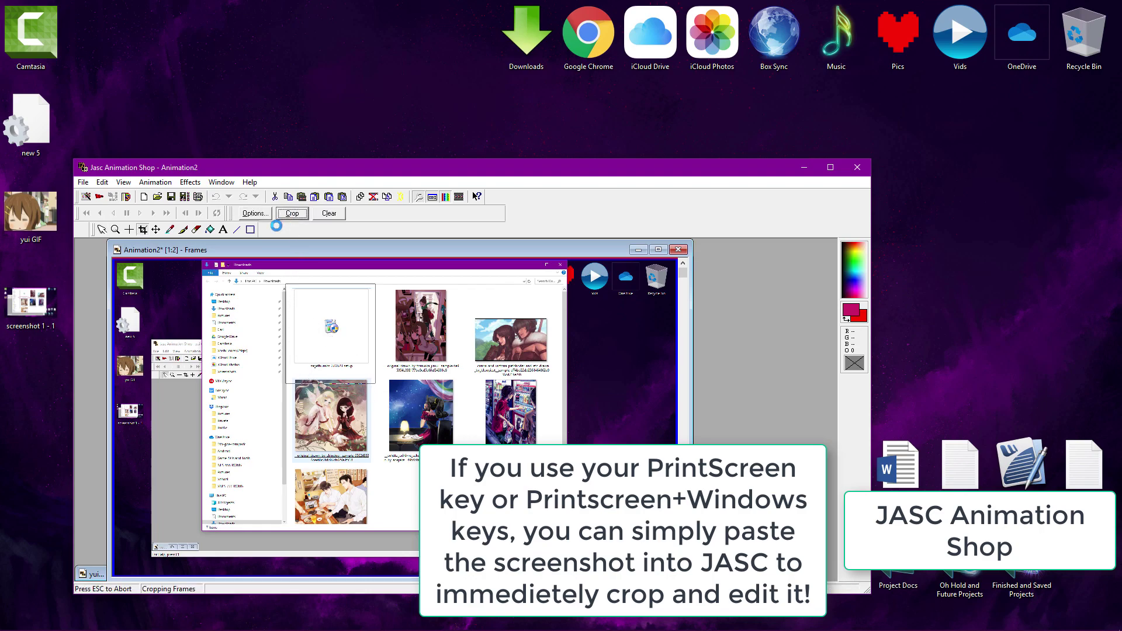
View the cropped frame at actual size and circle the setup icon with a red ellipse
{"action": "left_click", "coordinate": [115, 229]}
{"action": "left_click", "coordinate": [159, 315]}
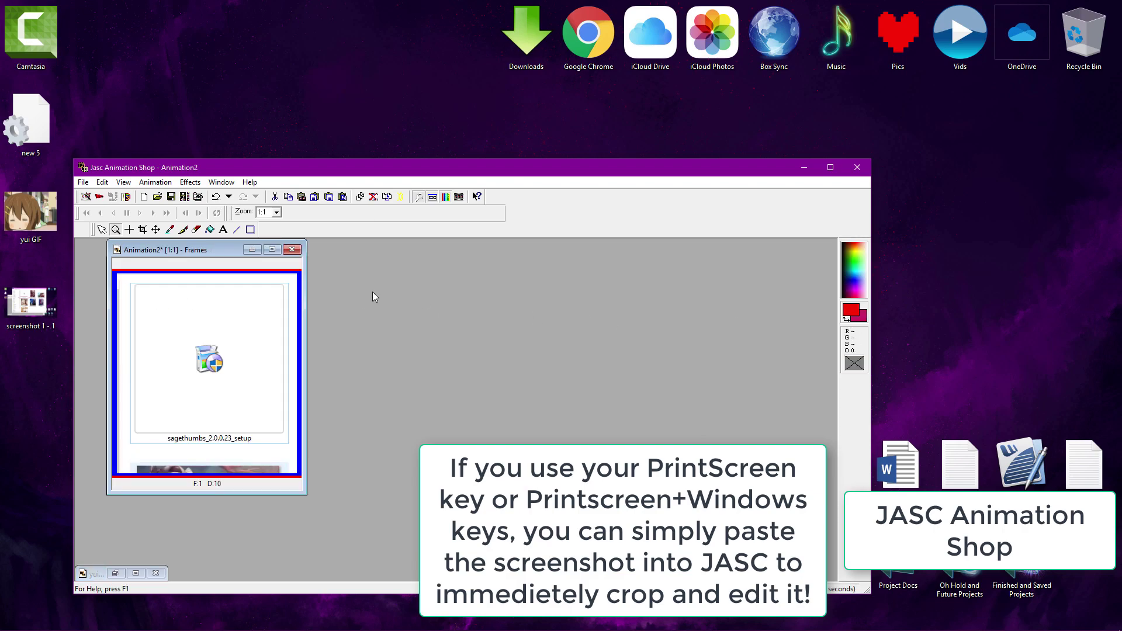
{"action": "left_click", "coordinate": [250, 229]}
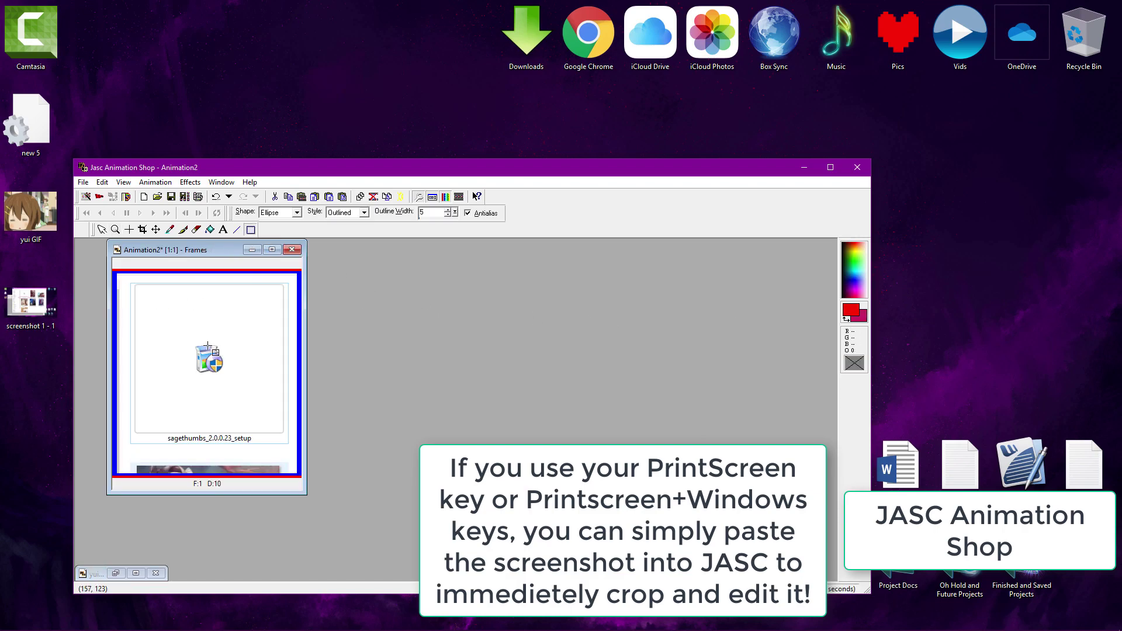
{"action": "mouse_move", "coordinate": [208, 346]}
{"action": "left_mouse_down"}
{"action": "mouse_move", "coordinate": [230, 400]}
{"action": "mouse_move", "coordinate": [249, 405]}
{"action": "left_mouse_up"}
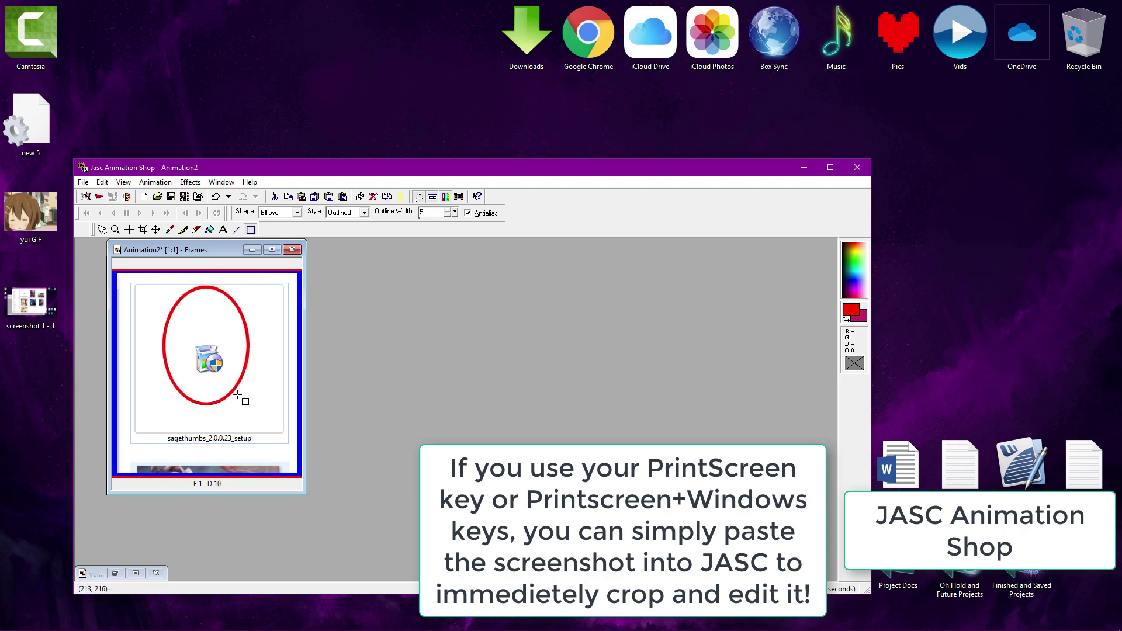
{"action": "left_click", "coordinate": [114, 230]}
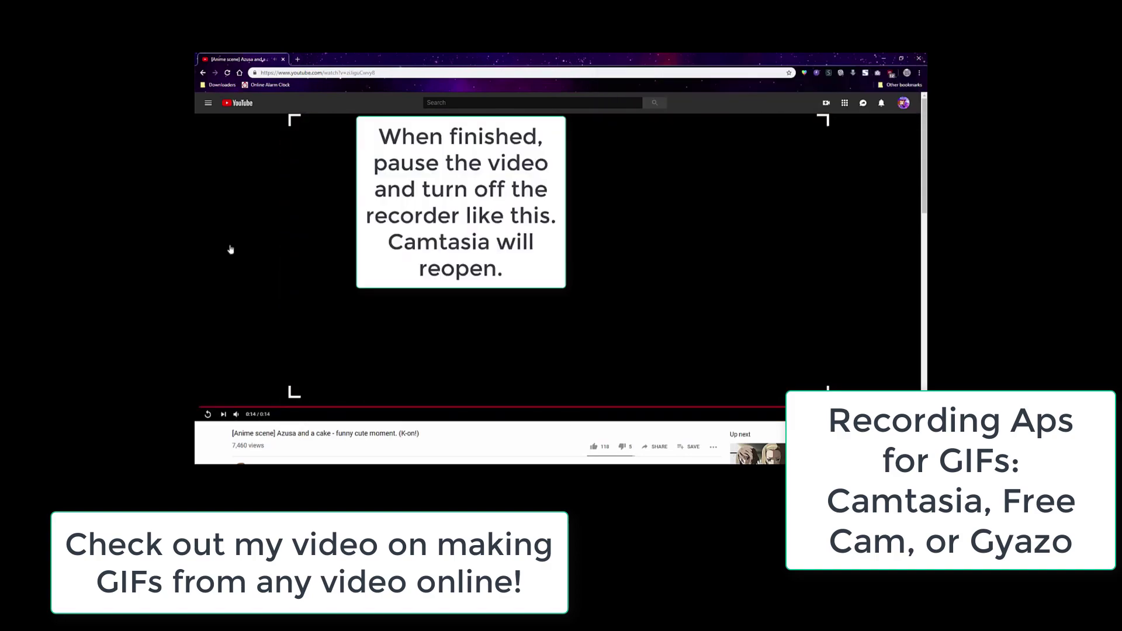
Replay the anime clip on YouTube from the start, then pause it
{"action": "left_click", "coordinate": [287, 406]}
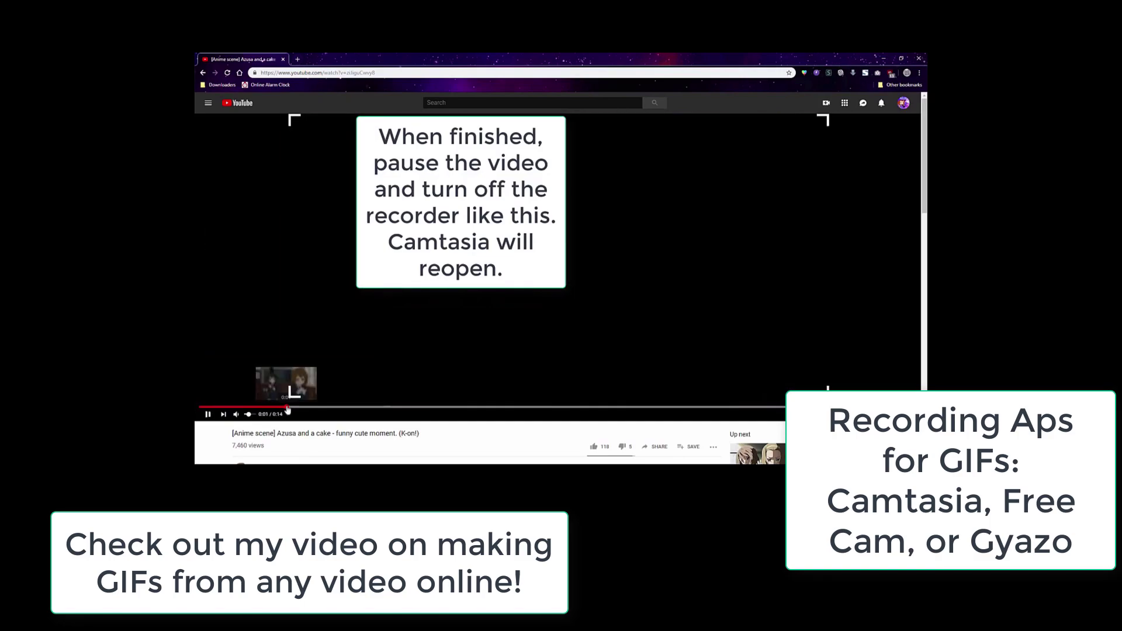
{"action": "key", "text": "space"}
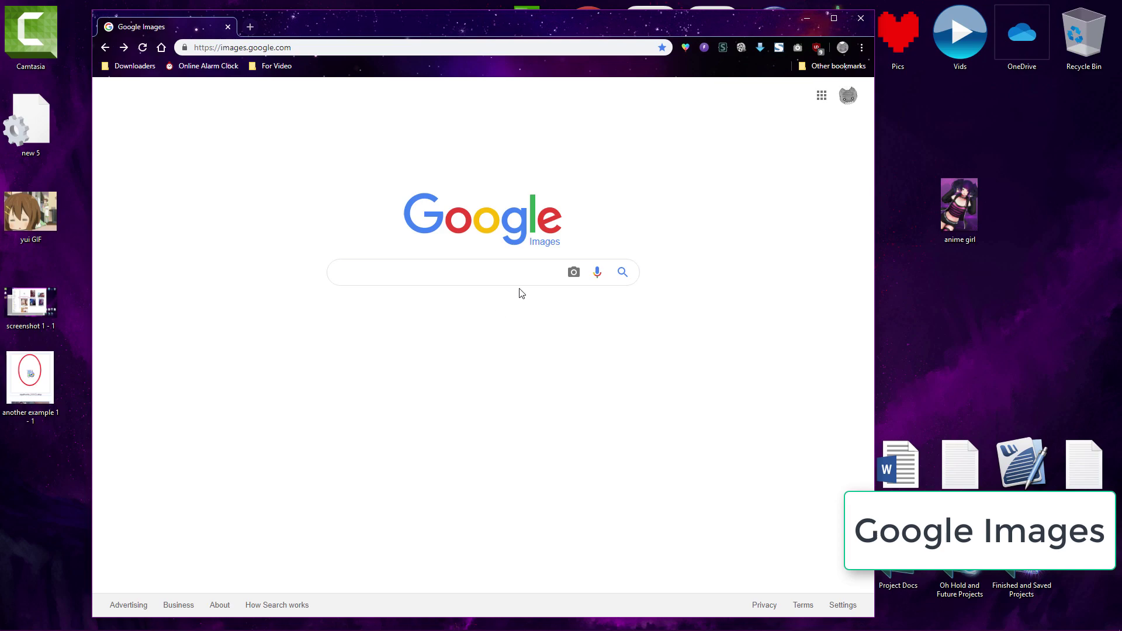
Reverse-search the anime girl picture on Google Images and scroll through its results
{"action": "left_click_drag", "start_coordinate": [942, 217], "coordinate": [432, 323]}
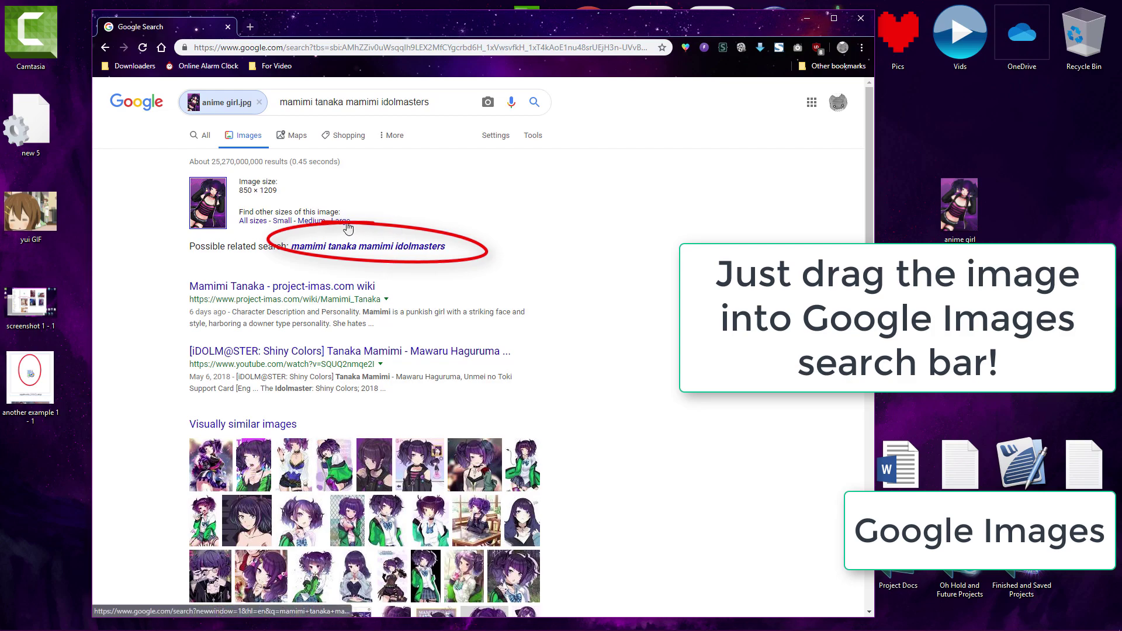
{"action": "scroll", "coordinate": [607, 255], "scroll_direction": "down", "scroll_amount": 6}
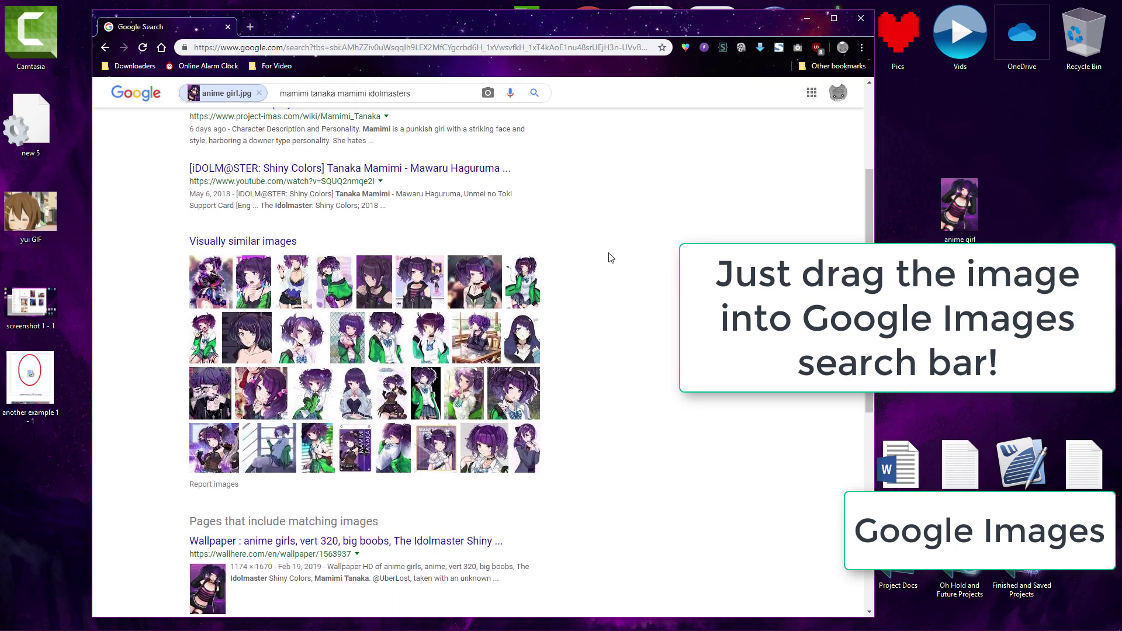
{"action": "scroll", "coordinate": [647, 285], "scroll_direction": "down", "scroll_amount": 10}
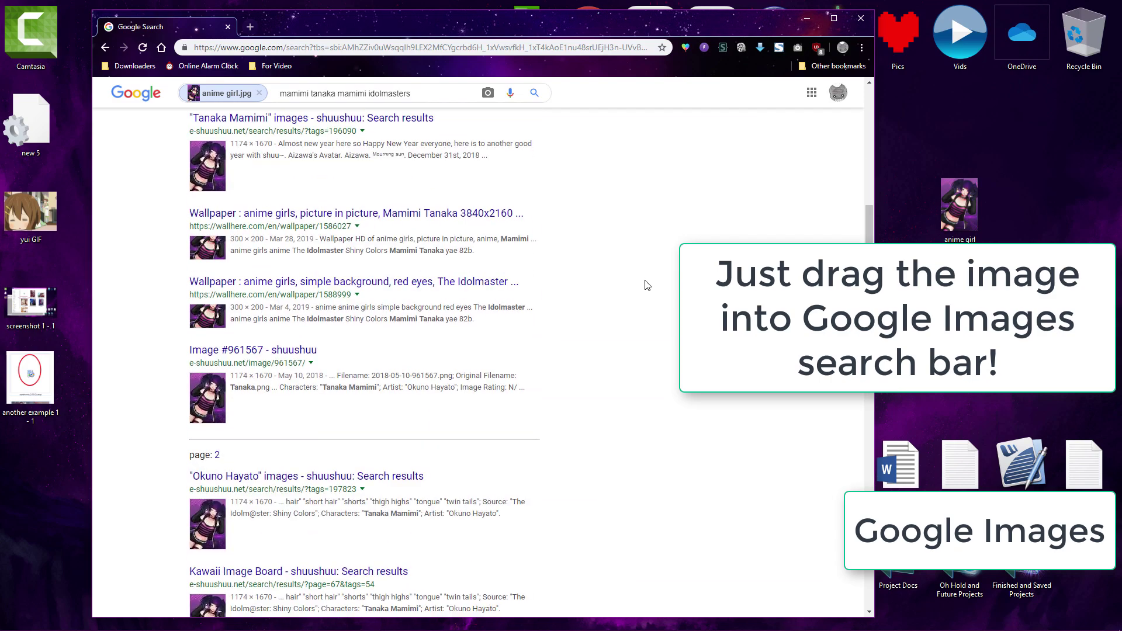
{"action": "scroll", "coordinate": [642, 292], "scroll_direction": "up", "scroll_amount": 16}
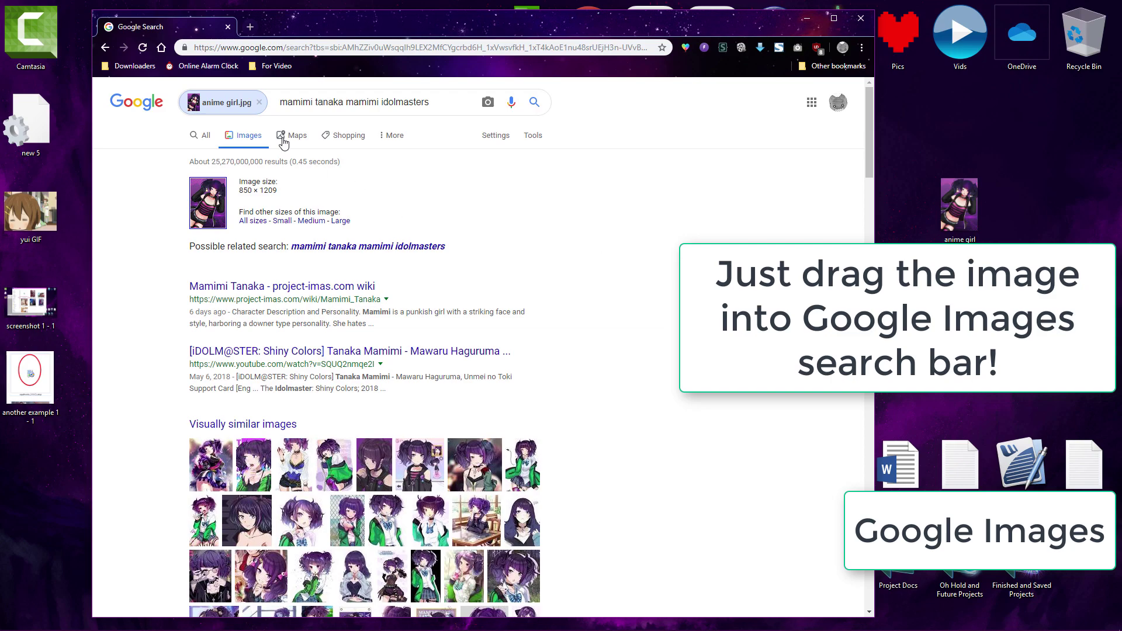
Reverse-search the yui GIF on Google Images and browse its similar images
{"action": "left_click_drag", "start_coordinate": [26, 219], "coordinate": [365, 137]}
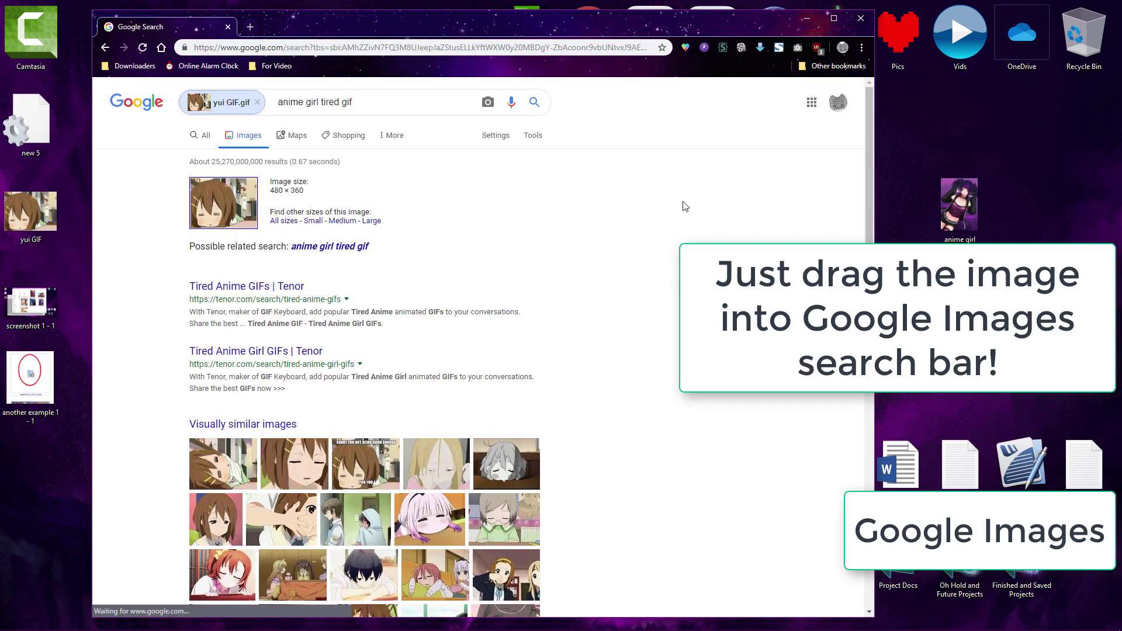
{"action": "scroll", "coordinate": [685, 205], "scroll_direction": "down", "scroll_amount": 6}
{"action": "scroll", "coordinate": [685, 206], "scroll_direction": "down", "scroll_amount": 2}
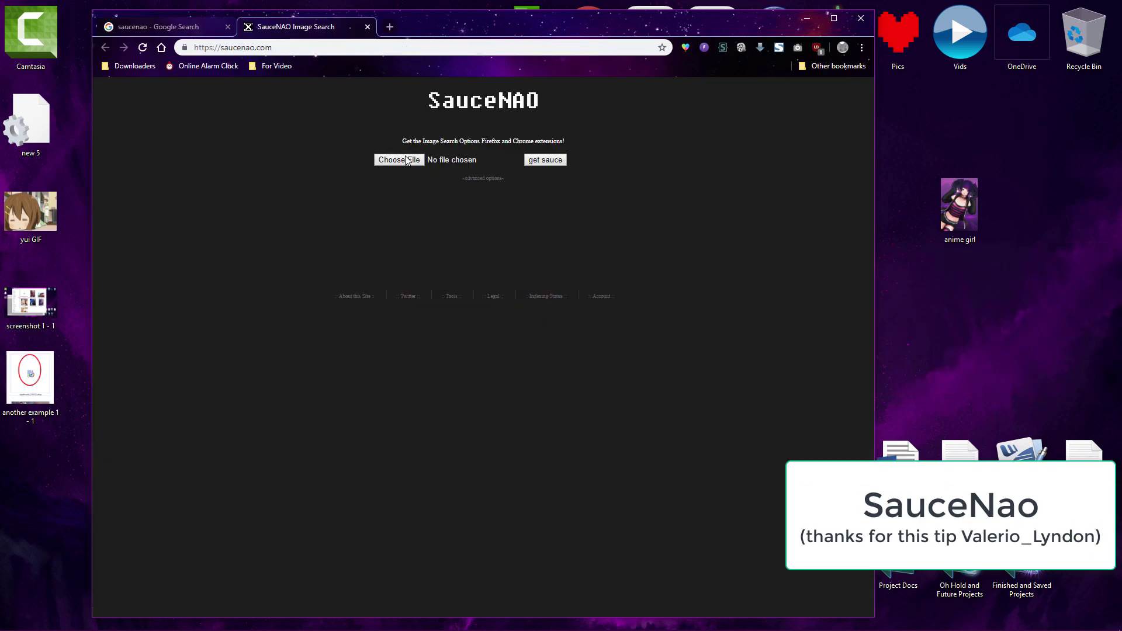
Upload anime girl.jpg from the Desktop to SauceNAO and search for its source
{"action": "left_click", "coordinate": [407, 161]}
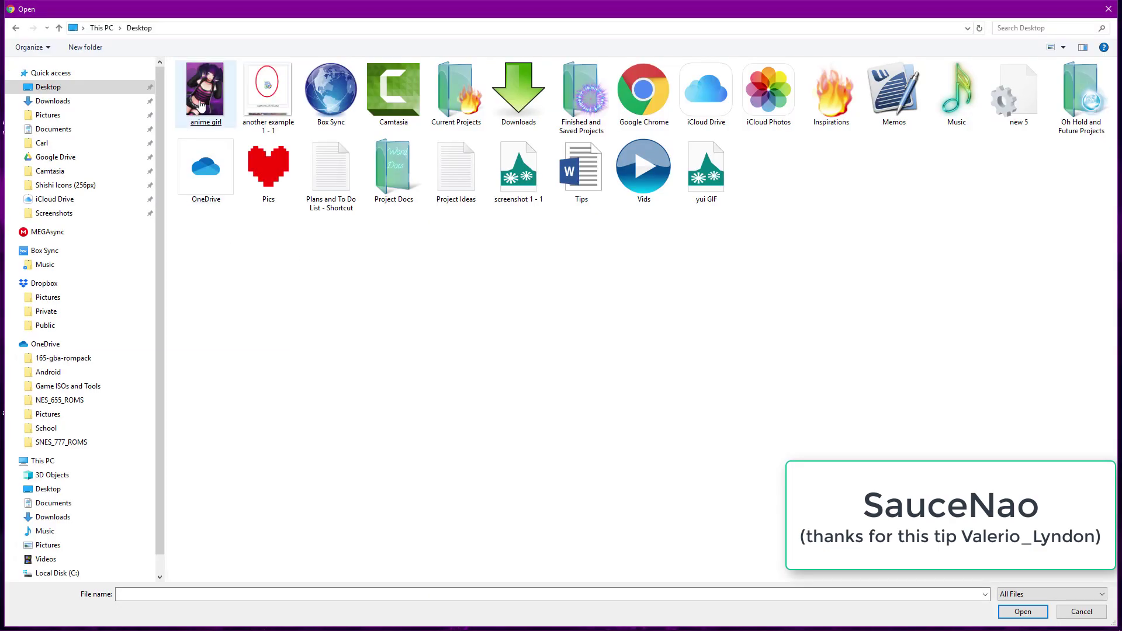
{"action": "double_click", "coordinate": [200, 104]}
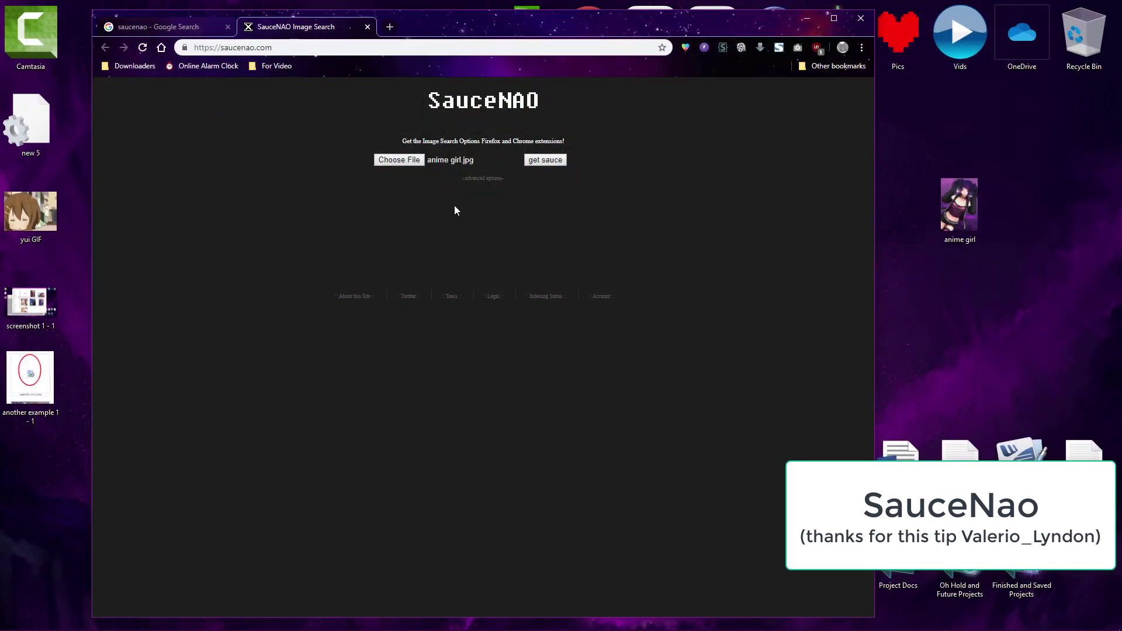
{"action": "left_click", "coordinate": [548, 164]}
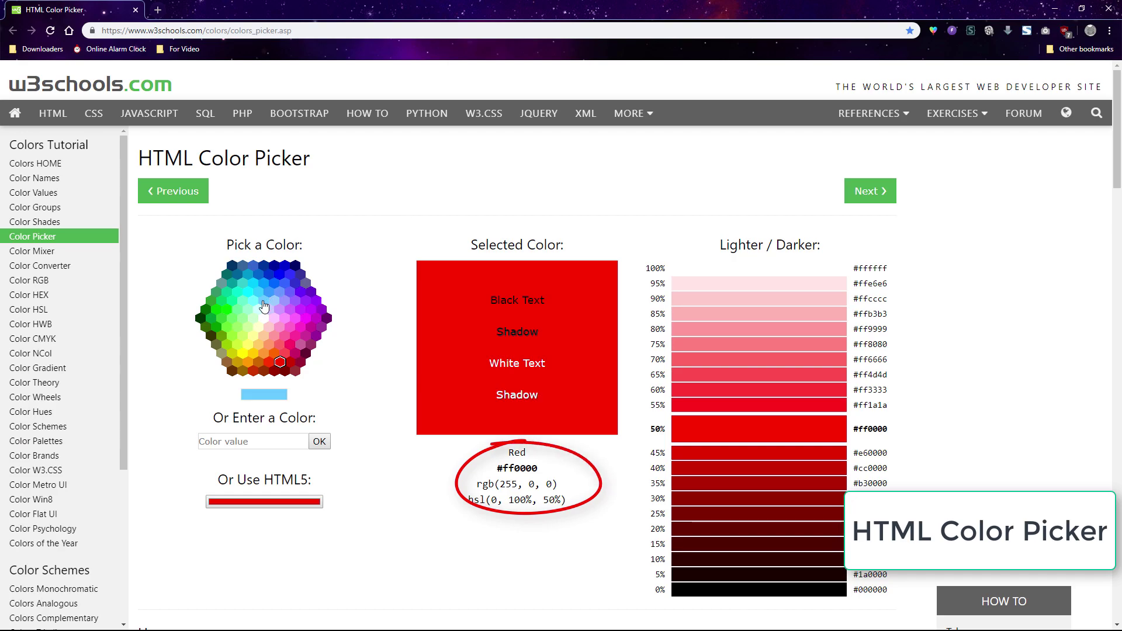
Preview light blue-purple #9999ff, violet #9900ff and then a green in the colour wheel
{"action": "left_click", "coordinate": [285, 300]}
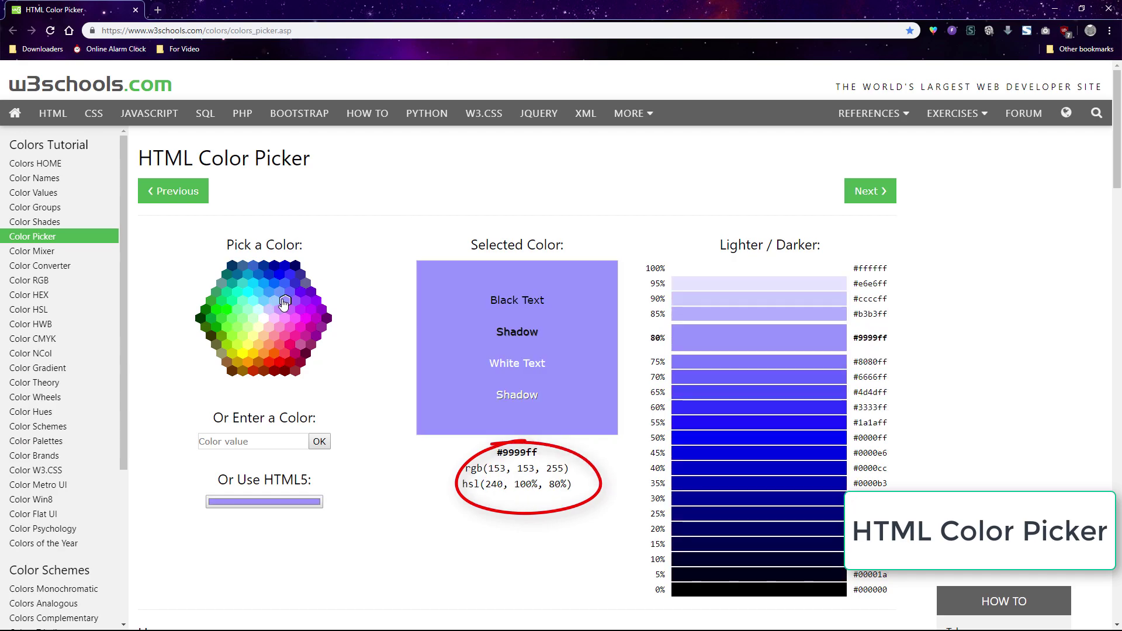
{"action": "left_click", "coordinate": [315, 308]}
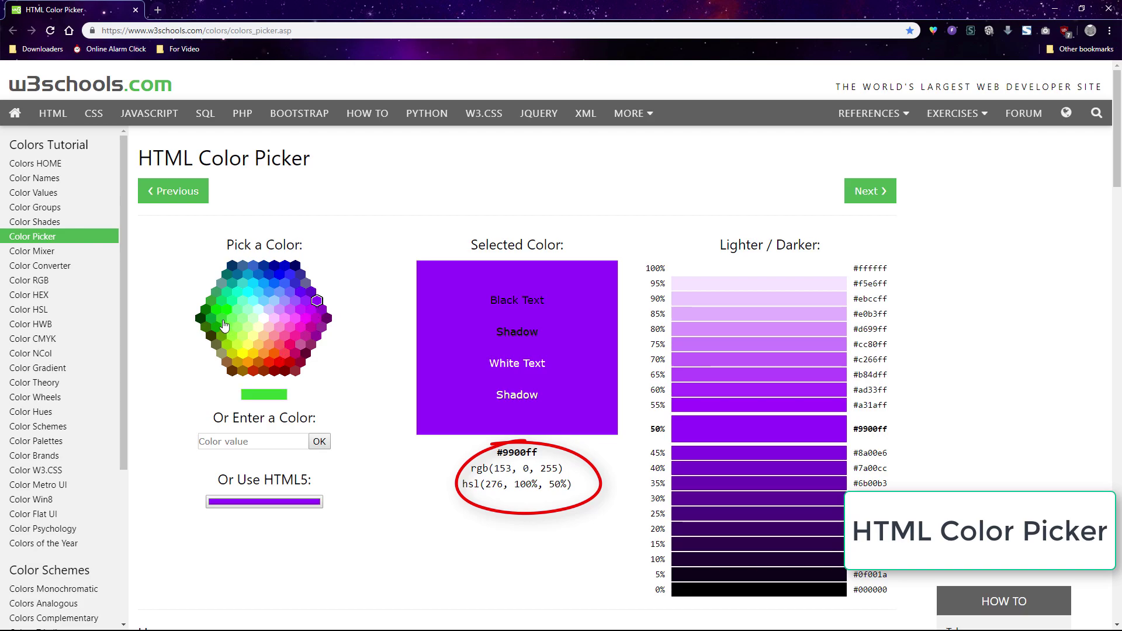
{"action": "left_click", "coordinate": [222, 321]}
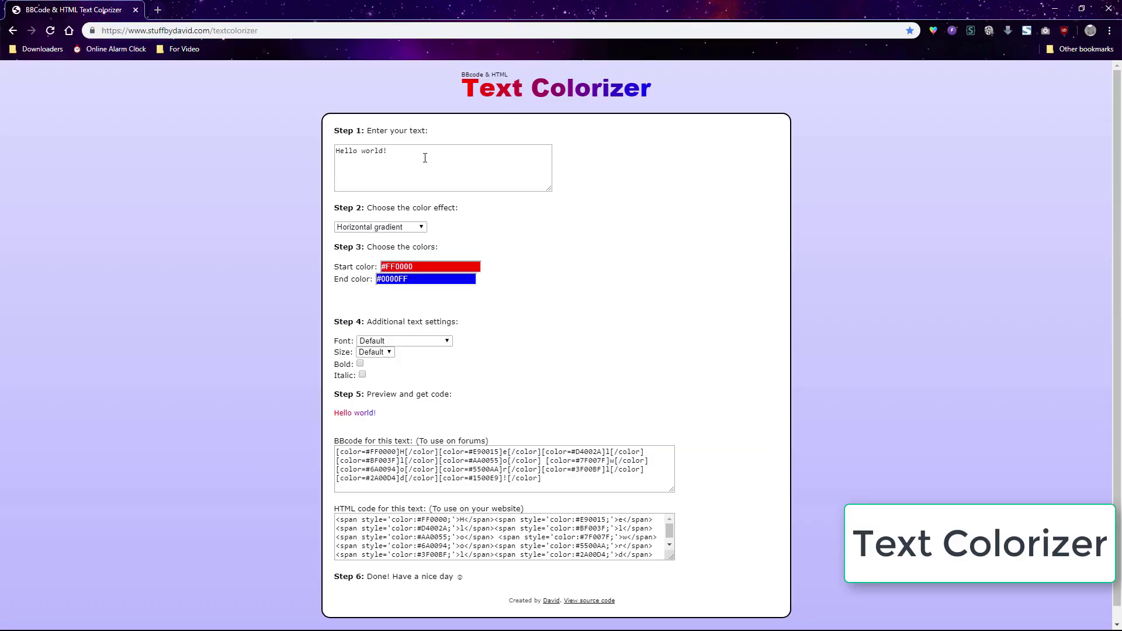
Replace the sample text 'Hello world!' with 'Club Message to all!'
{"action": "left_click_drag", "start_coordinate": [426, 155], "coordinate": [210, 136]}
{"action": "type", "text": "Club Message!"}
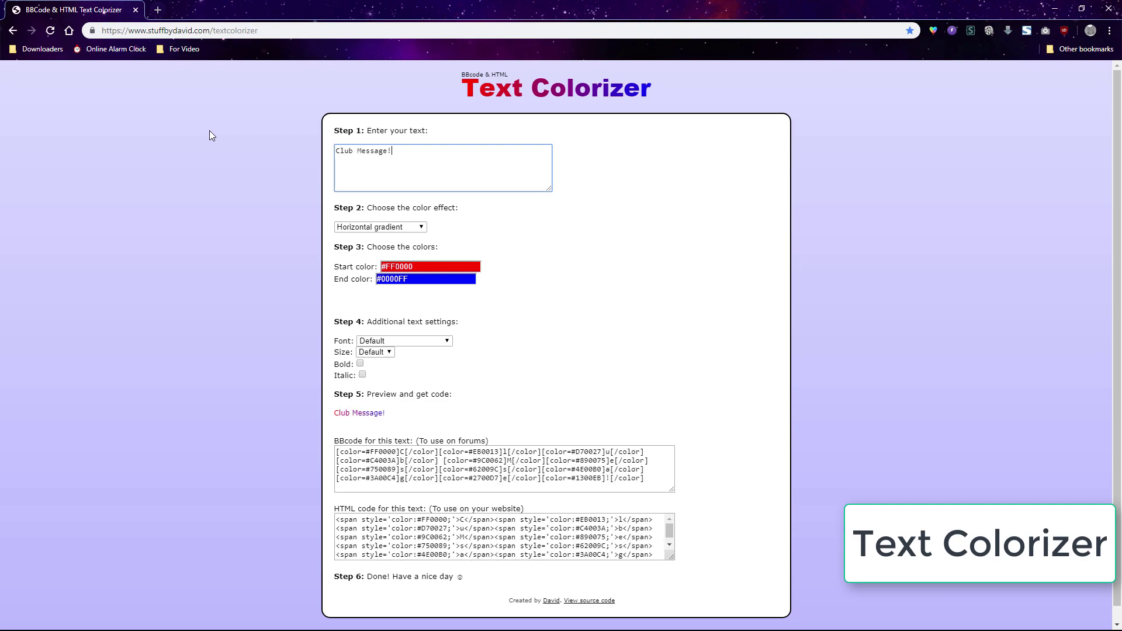
{"action": "key", "text": "Left"}
{"action": "type", "text": "to all"}
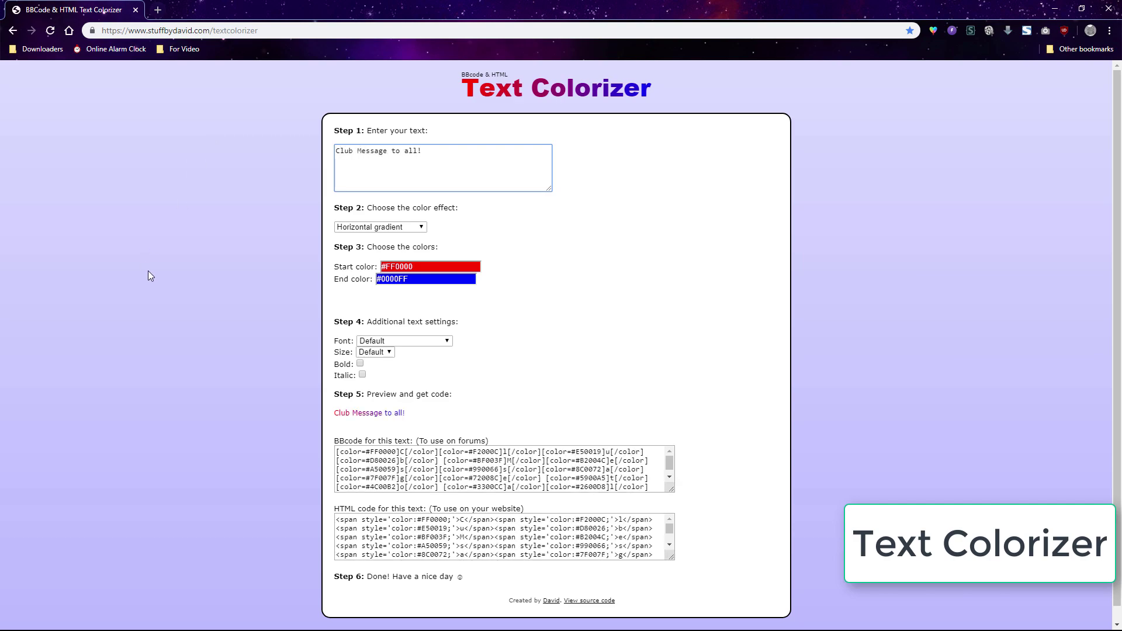
{"action": "left_click", "coordinate": [225, 339]}
Apply a three-colour gradient from cyan to magenta, then switch to Colors of the rainbow
{"action": "left_click", "coordinate": [413, 227]}
{"action": "left_click", "coordinate": [377, 247]}
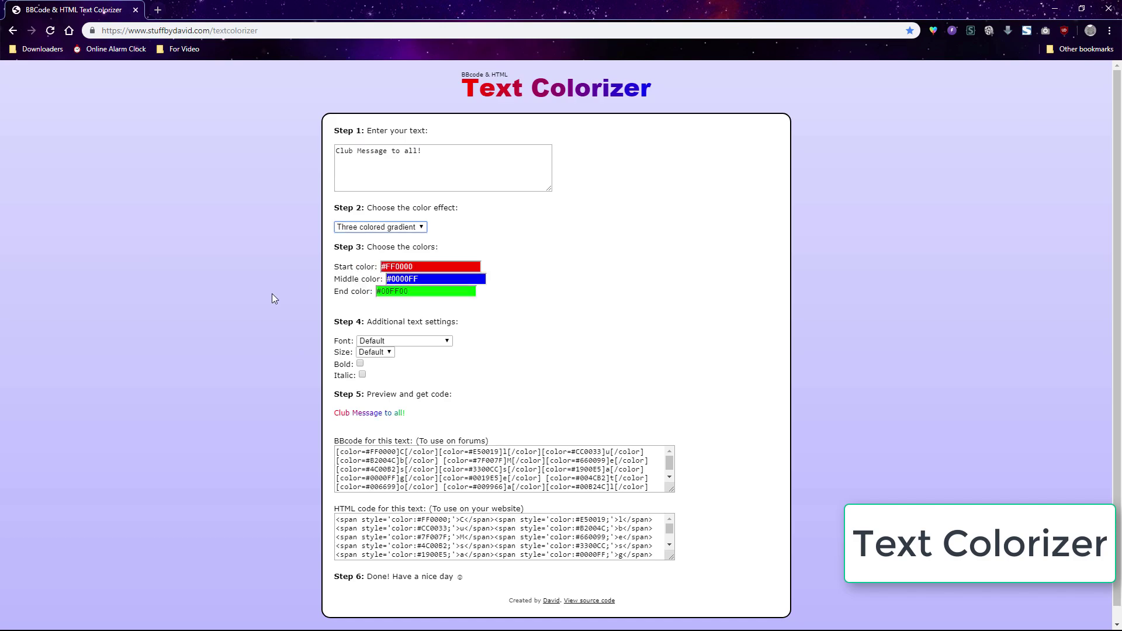
{"action": "left_click", "coordinate": [409, 291]}
{"action": "left_click", "coordinate": [475, 300]}
{"action": "left_click", "coordinate": [270, 288]}
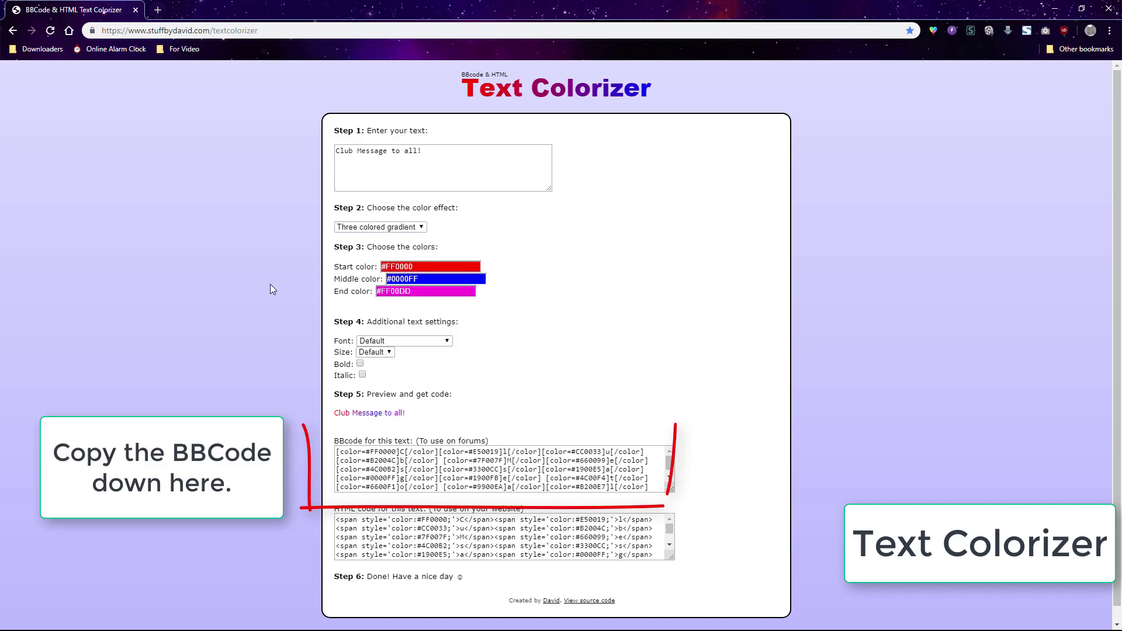
{"action": "left_click", "coordinate": [415, 273]}
{"action": "left_click", "coordinate": [488, 272]}
{"action": "left_click", "coordinate": [314, 266]}
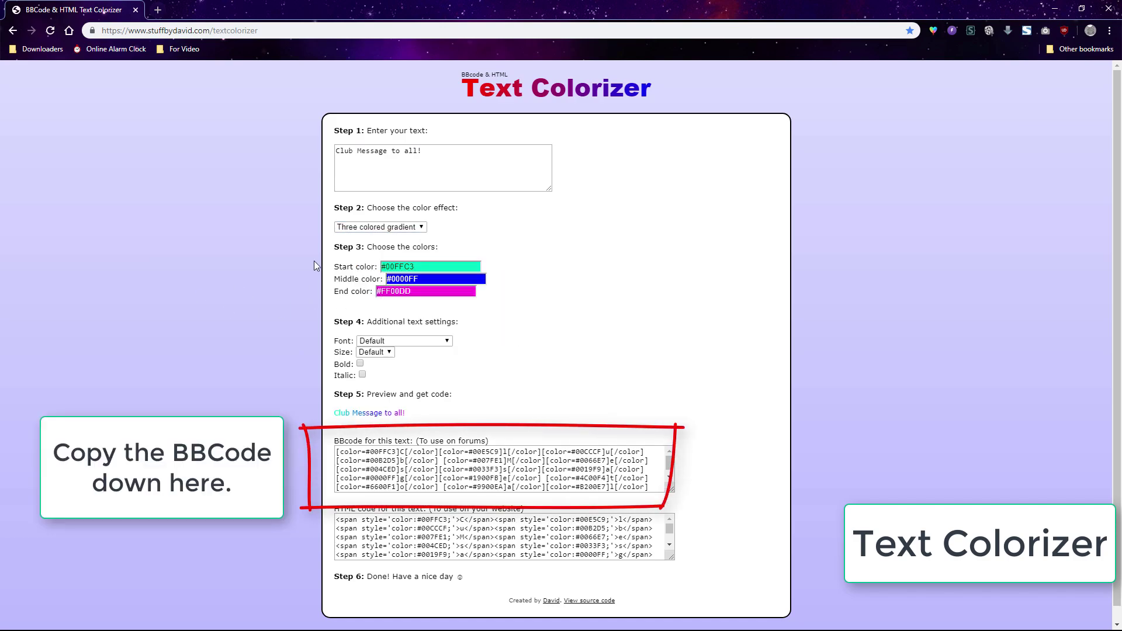
{"action": "left_click", "coordinate": [400, 228]}
{"action": "left_click", "coordinate": [362, 286]}
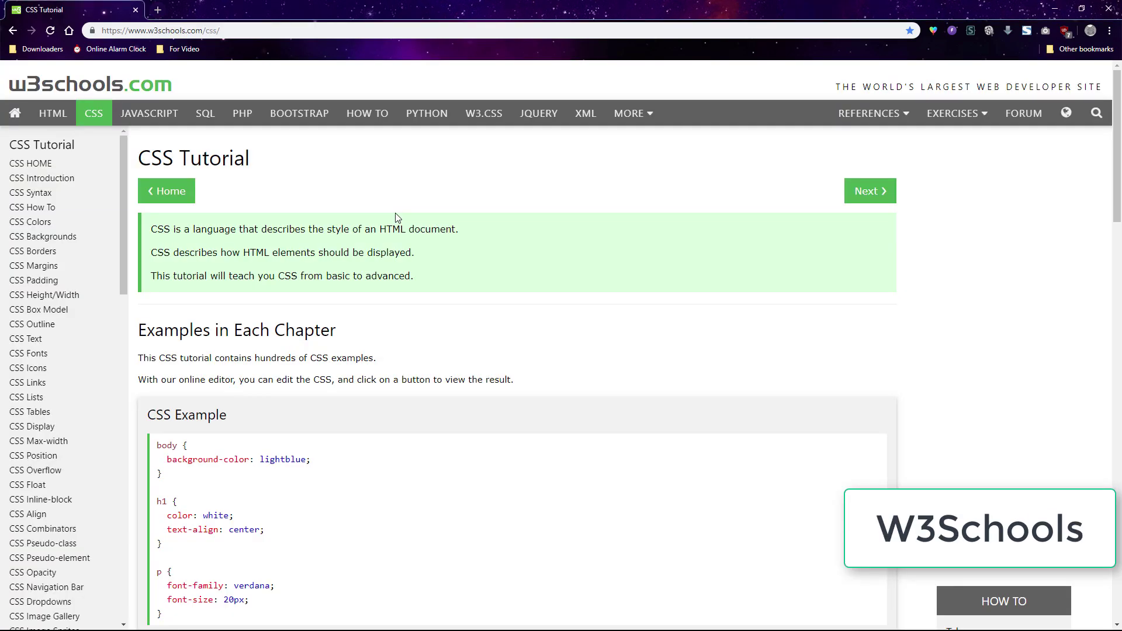
Scroll to the CSS Animations example, open it in the Tryit Editor and edit its code
{"action": "scroll", "coordinate": [397, 219], "scroll_direction": "down", "scroll_amount": 2}
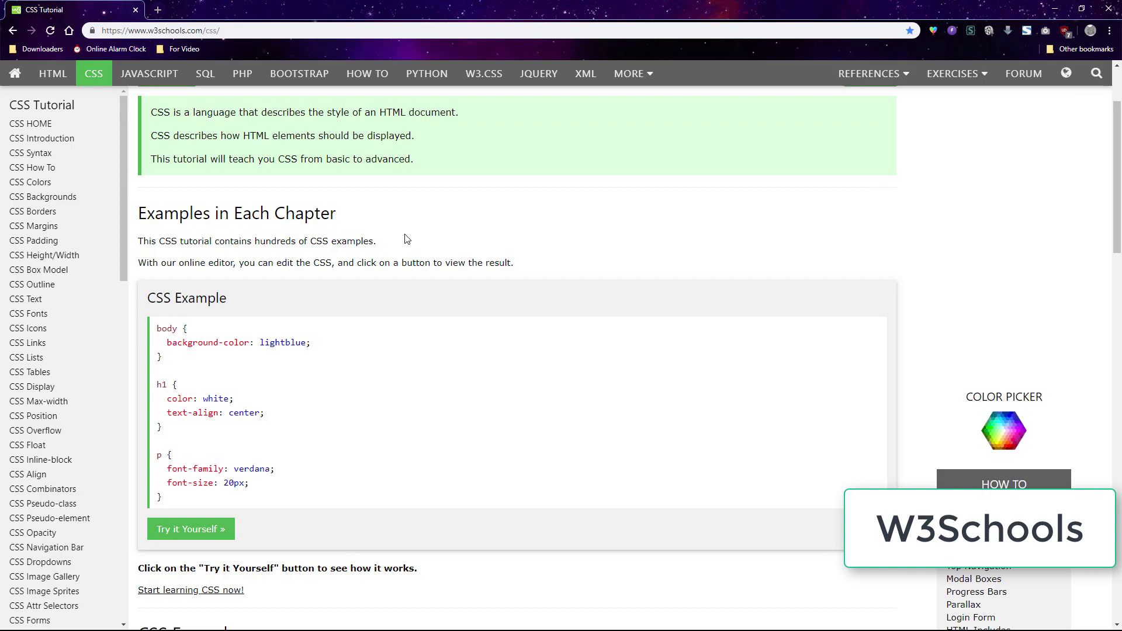
{"action": "scroll", "coordinate": [407, 239], "scroll_direction": "down", "scroll_amount": 4}
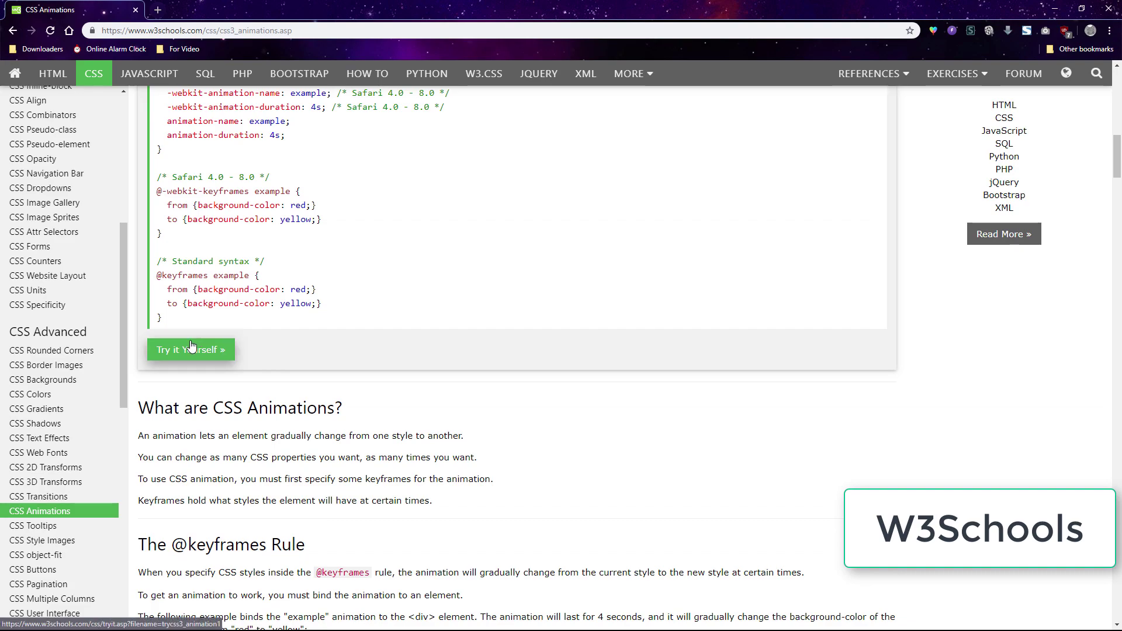
{"action": "left_click", "coordinate": [191, 347]}
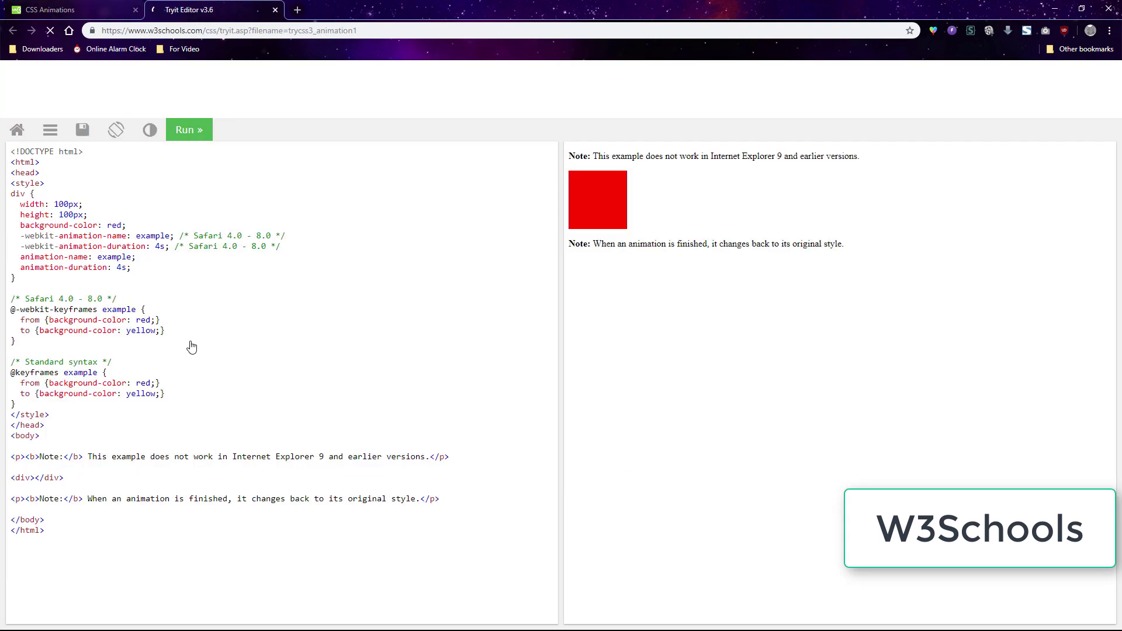
{"action": "left_click", "coordinate": [259, 354]}
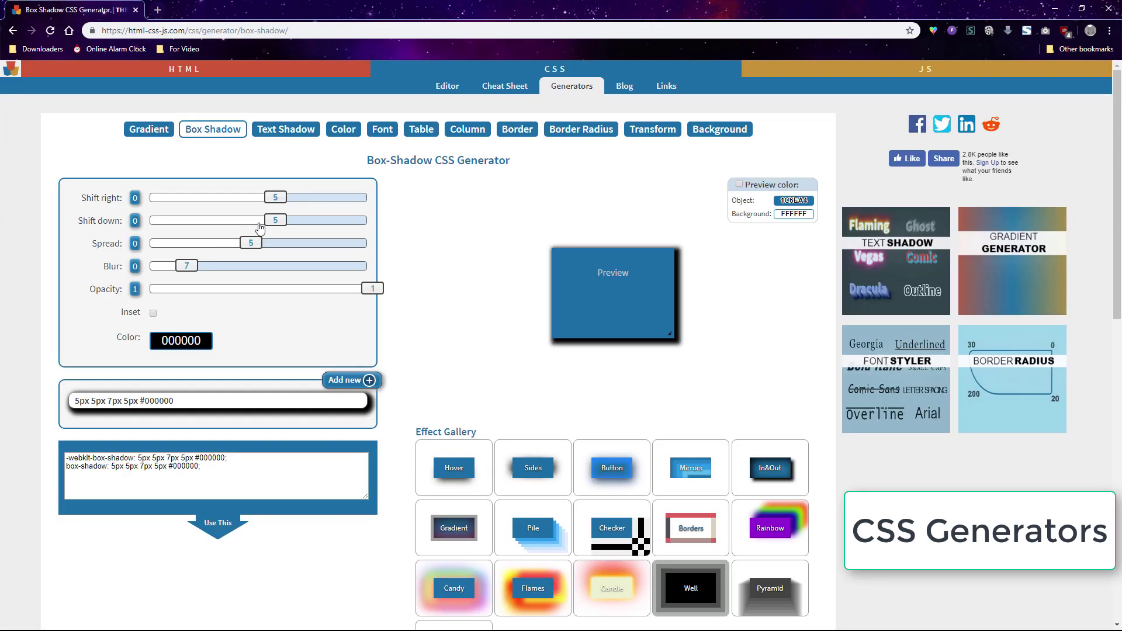
Drag the Shift down slider until the box-shadow reads 5px 2px 7px 5px #000000
{"action": "left_click_drag", "start_coordinate": [281, 228], "coordinate": [269, 229]}
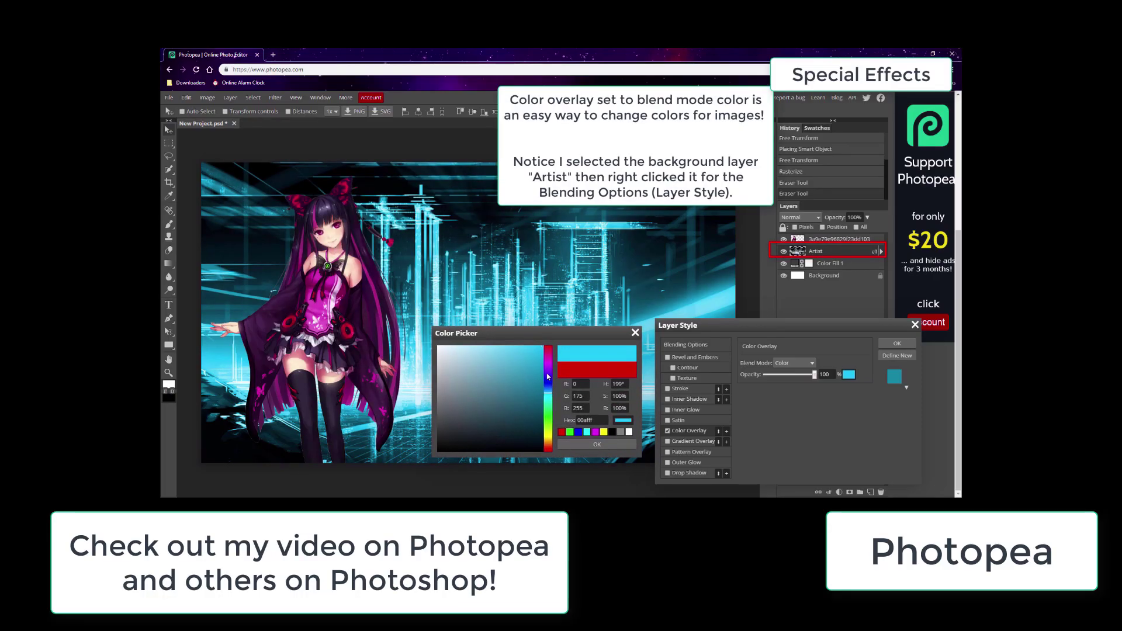
Shift the Color Overlay hue from cyan to purple, confirm it, then open the Layer menu
{"action": "left_click", "coordinate": [548, 367]}
{"action": "left_click_drag", "start_coordinate": [549, 367], "coordinate": [548, 370]}
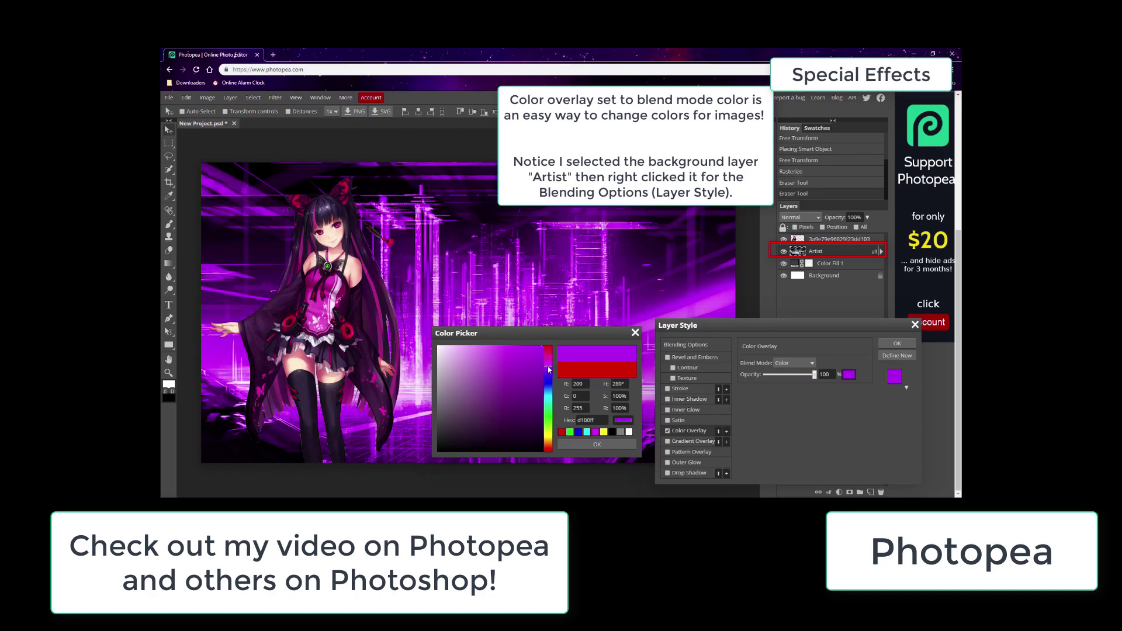
{"action": "left_click", "coordinate": [586, 445]}
{"action": "scroll", "coordinate": [851, 361], "scroll_direction": "up", "scroll_amount": 1}
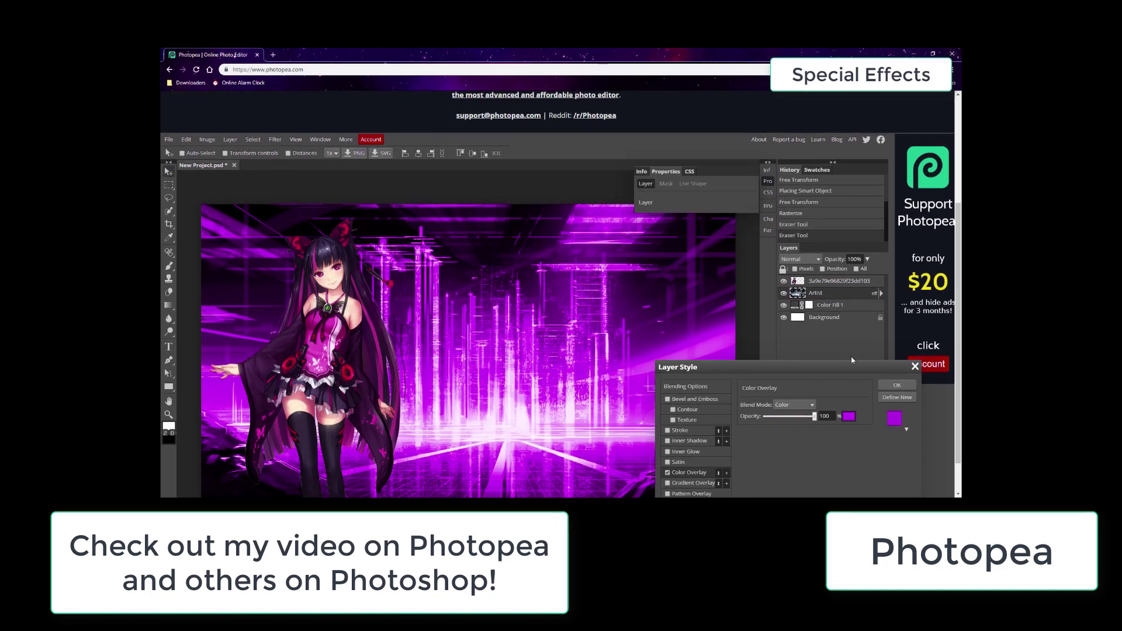
{"action": "scroll", "coordinate": [544, 386], "scroll_direction": "down", "scroll_amount": 1}
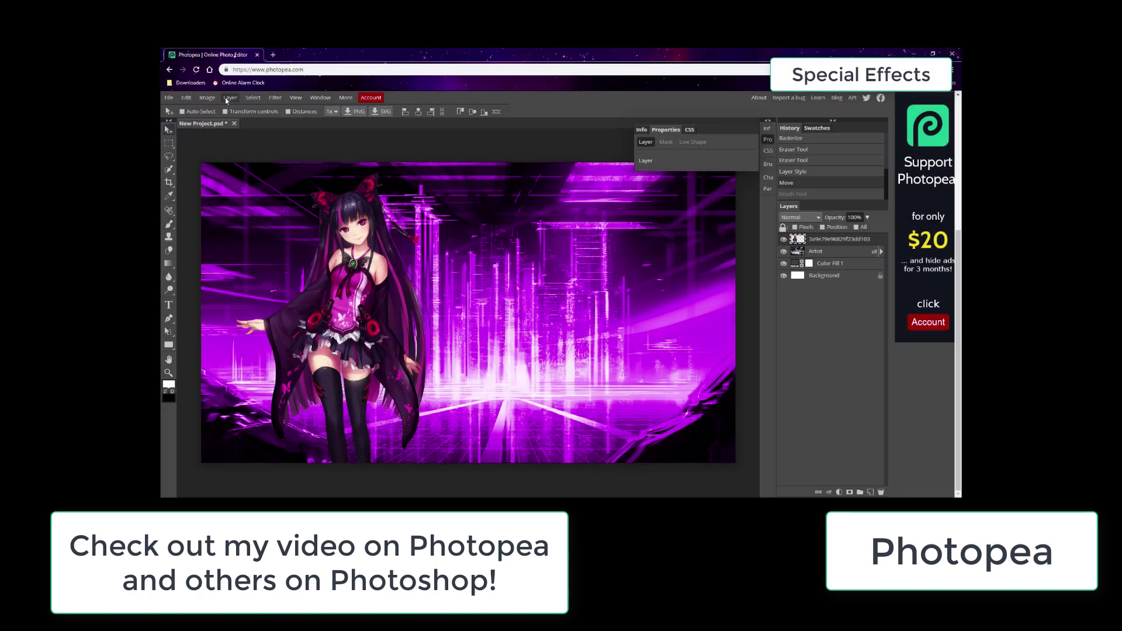
{"action": "left_click", "coordinate": [225, 97]}
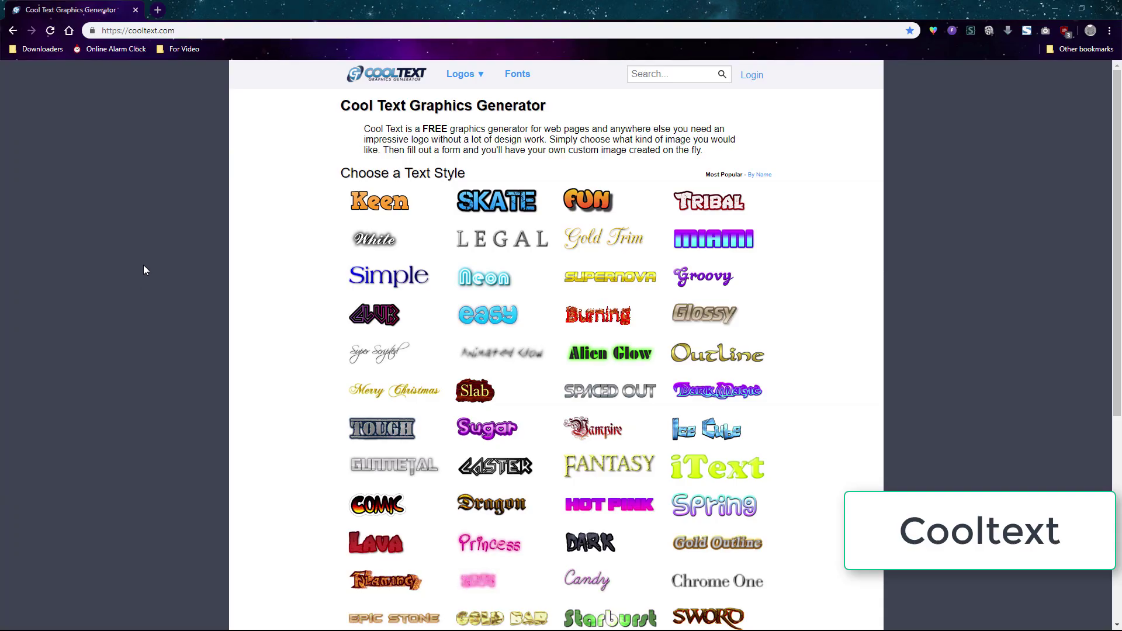
Pick the Supernova logo style and choose a font from the Medieval category
{"action": "mouse_move", "coordinate": [455, 258]}
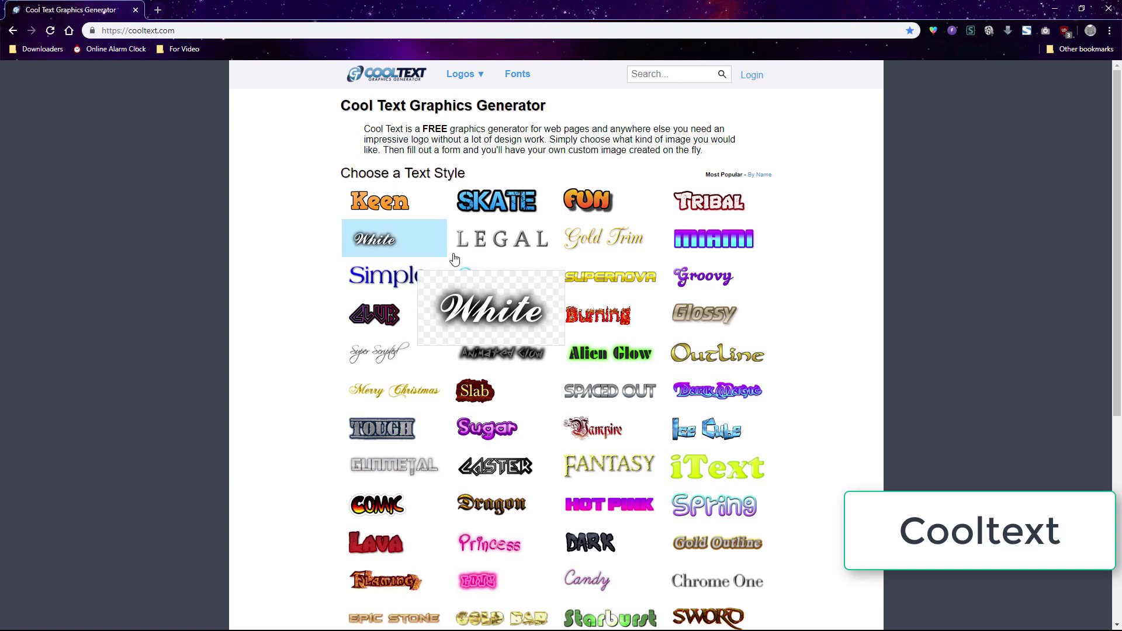
{"action": "left_click", "coordinate": [610, 277]}
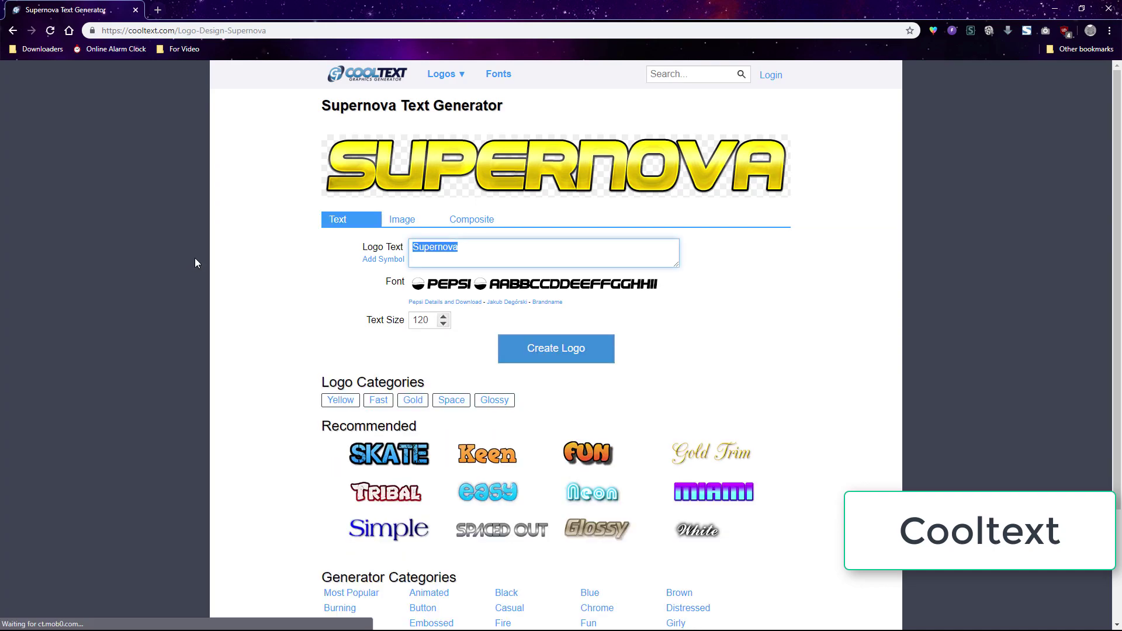
{"action": "left_click", "coordinate": [456, 285]}
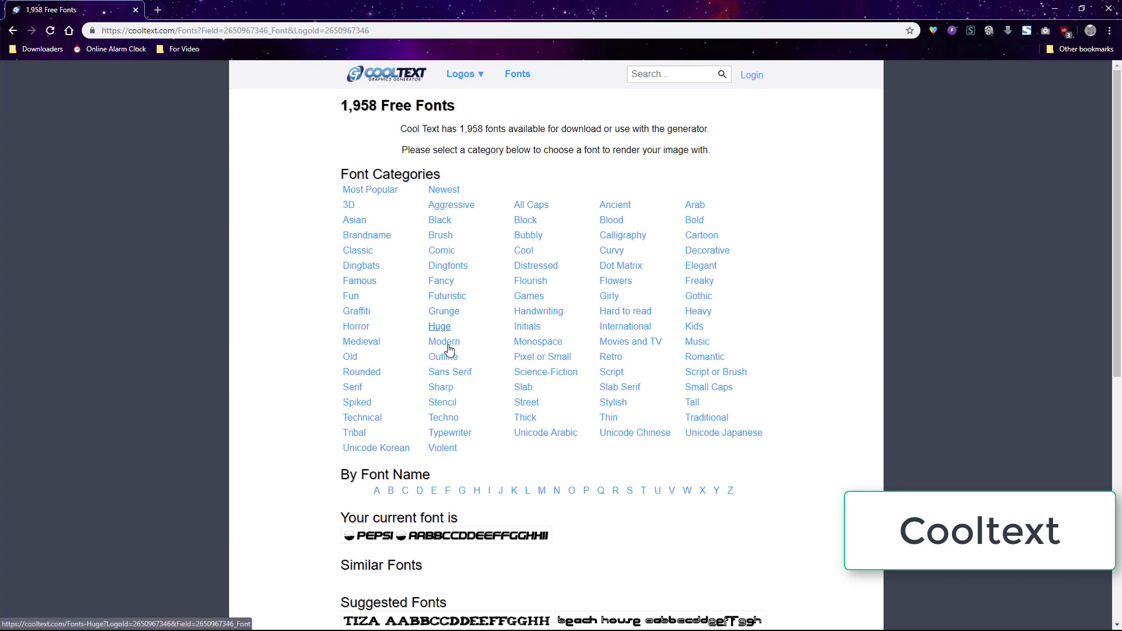
{"action": "left_click", "coordinate": [361, 341]}
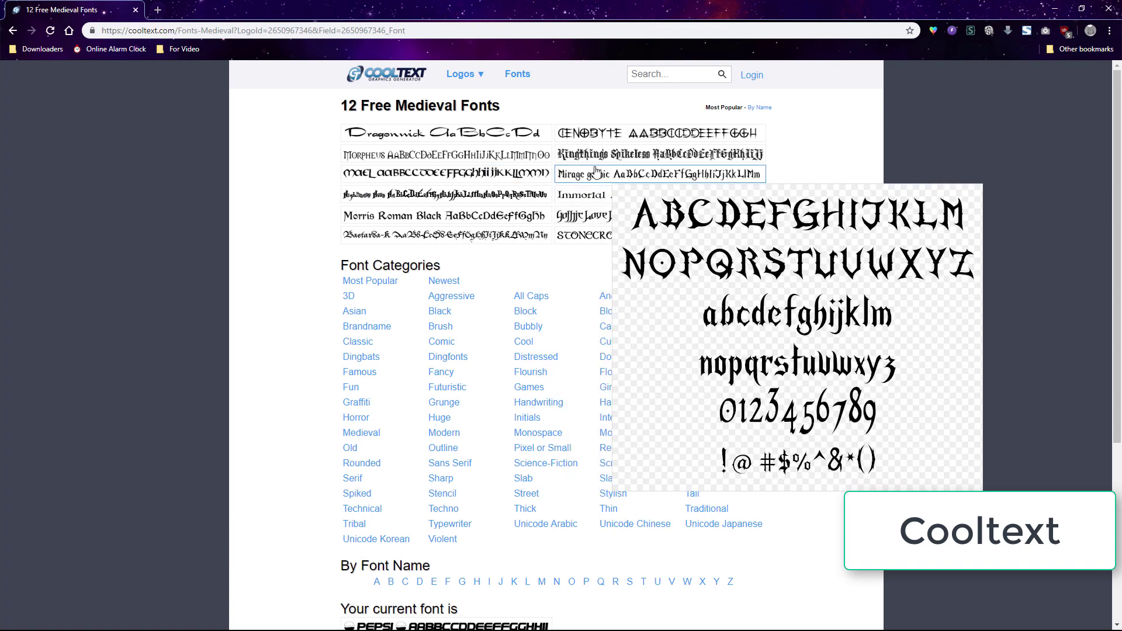
{"action": "left_click", "coordinate": [584, 195]}
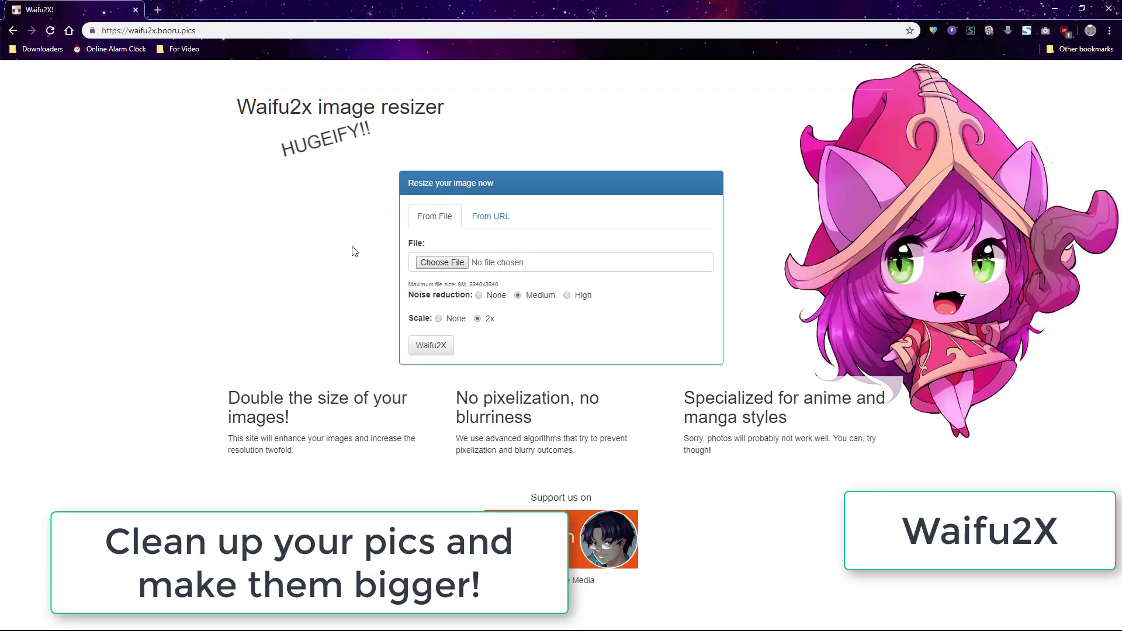
Upload anime girl.jpg, upscale it with Waifu2X, and view the PNG result full size
{"action": "left_click", "coordinate": [442, 264]}
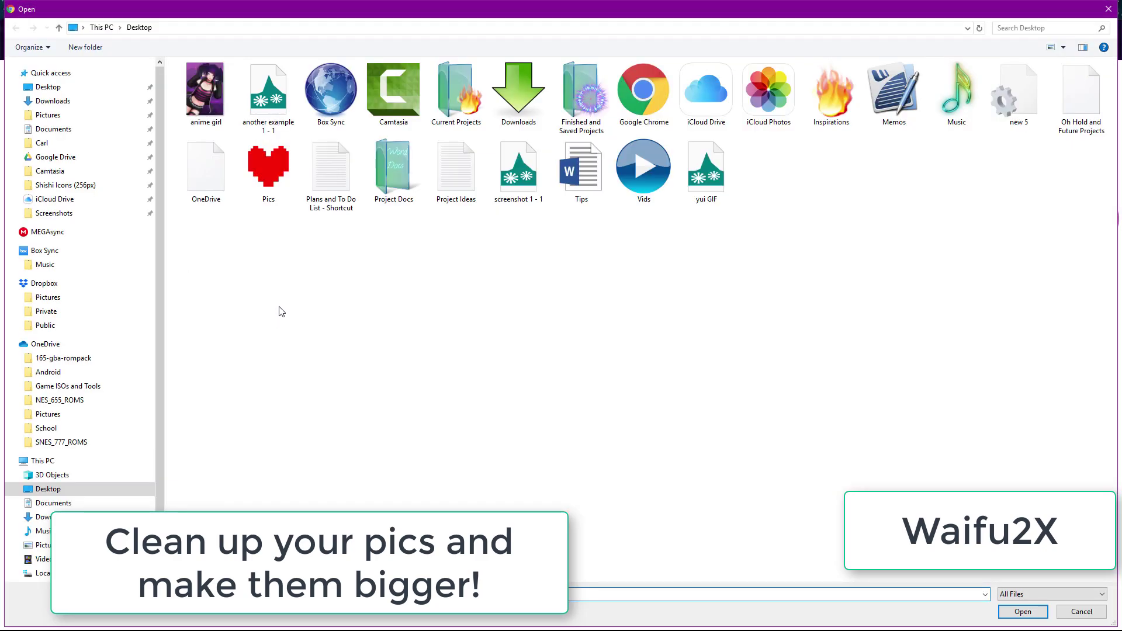
{"action": "double_click", "coordinate": [195, 94]}
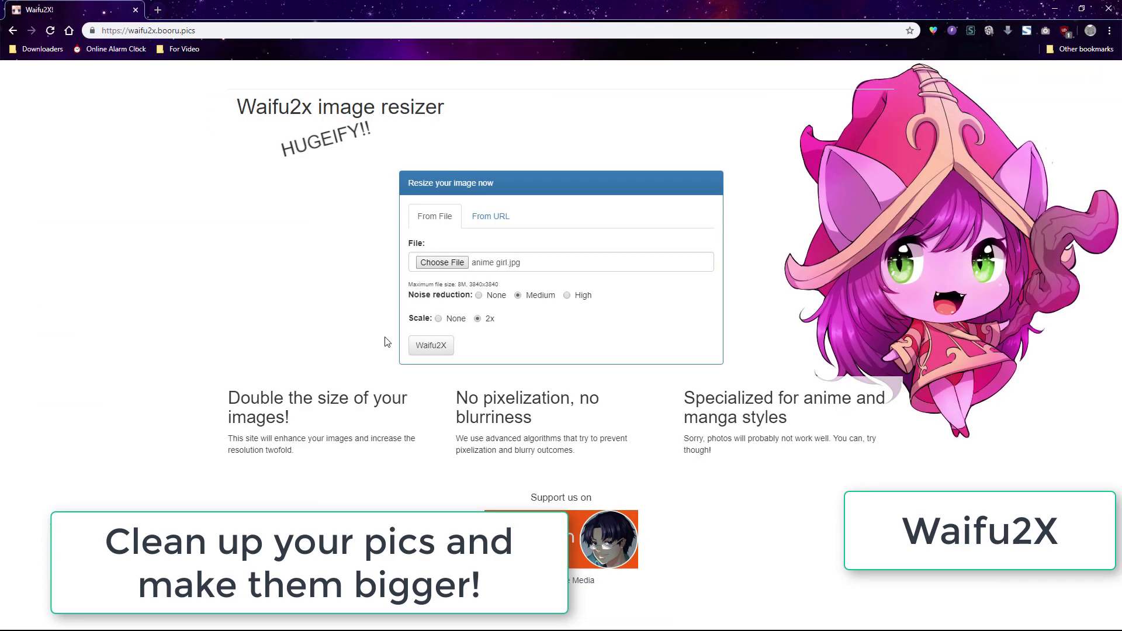
{"action": "left_click", "coordinate": [430, 345]}
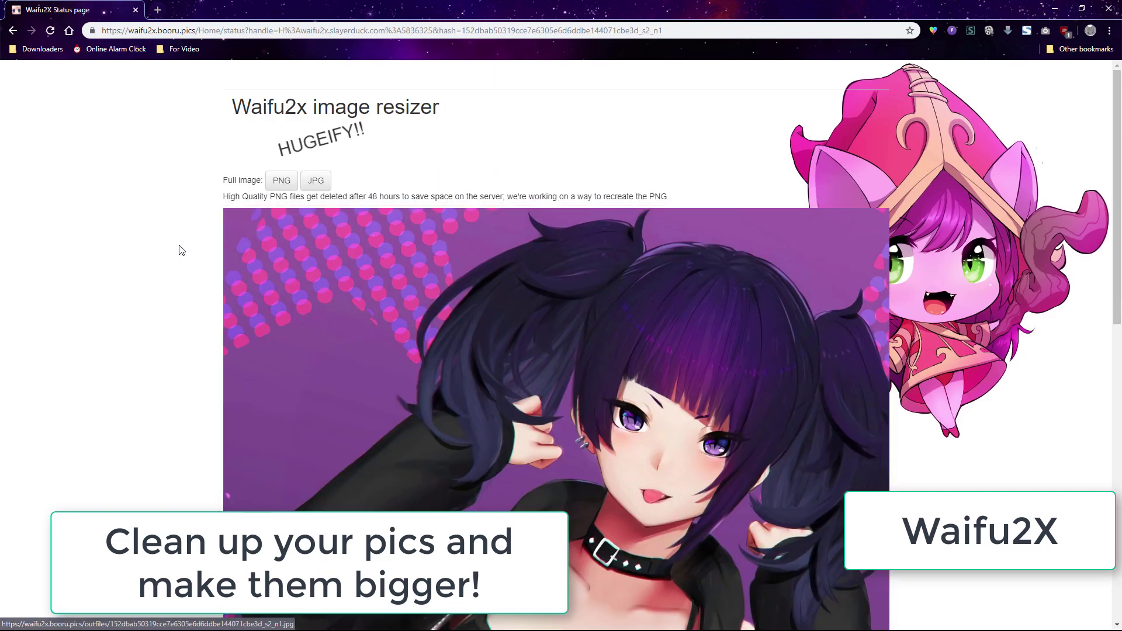
{"action": "left_click", "coordinate": [281, 181]}
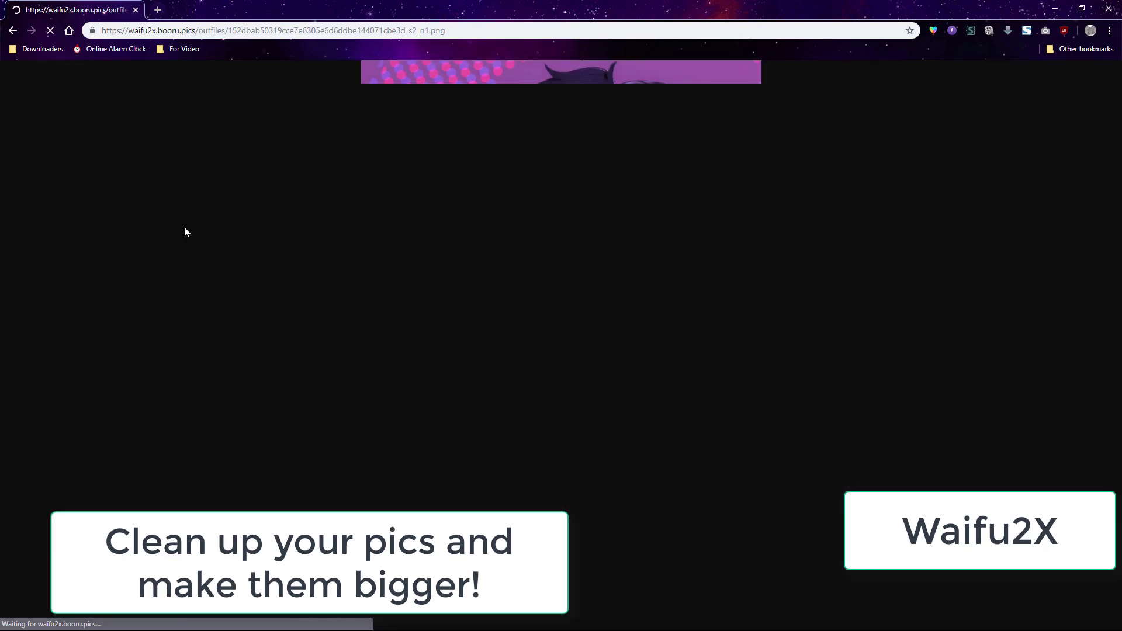
{"action": "left_click", "coordinate": [384, 205]}
{"action": "scroll", "coordinate": [164, 221], "scroll_direction": "up", "scroll_amount": 1}
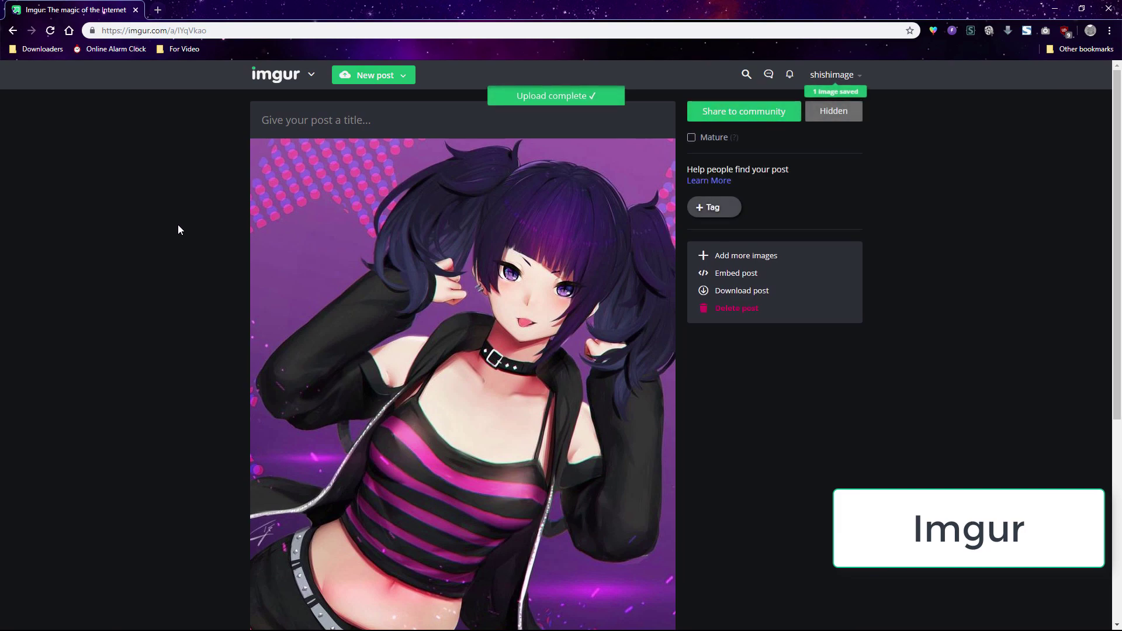
Choose Edit image from the uploaded anime picture's dropdown menu
{"action": "mouse_move", "coordinate": [440, 148]}
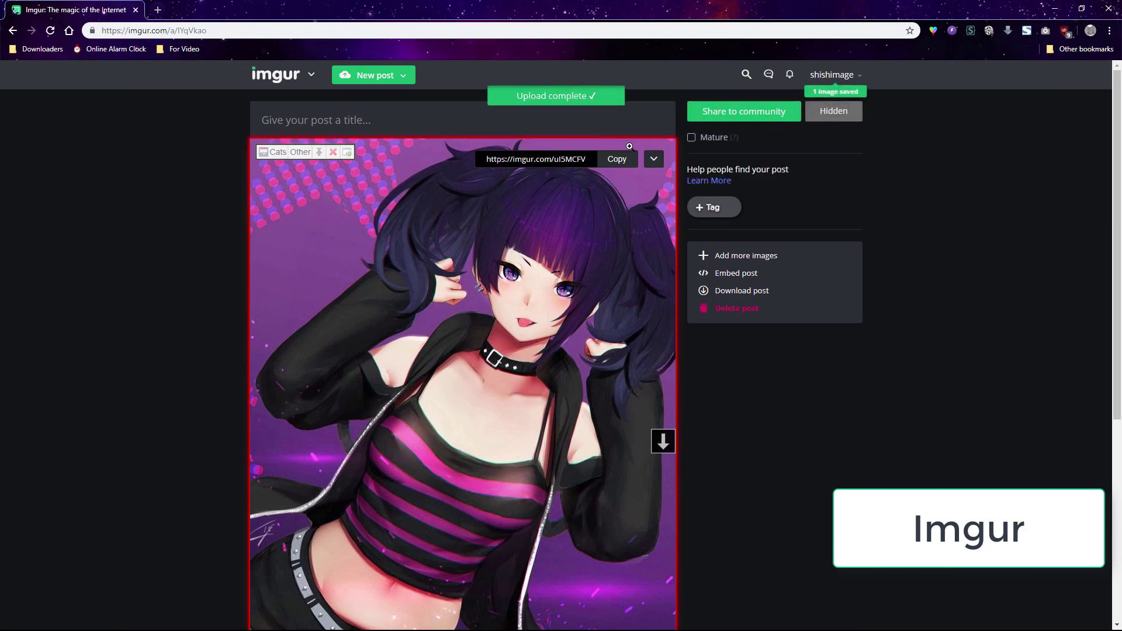
{"action": "left_click", "coordinate": [651, 159]}
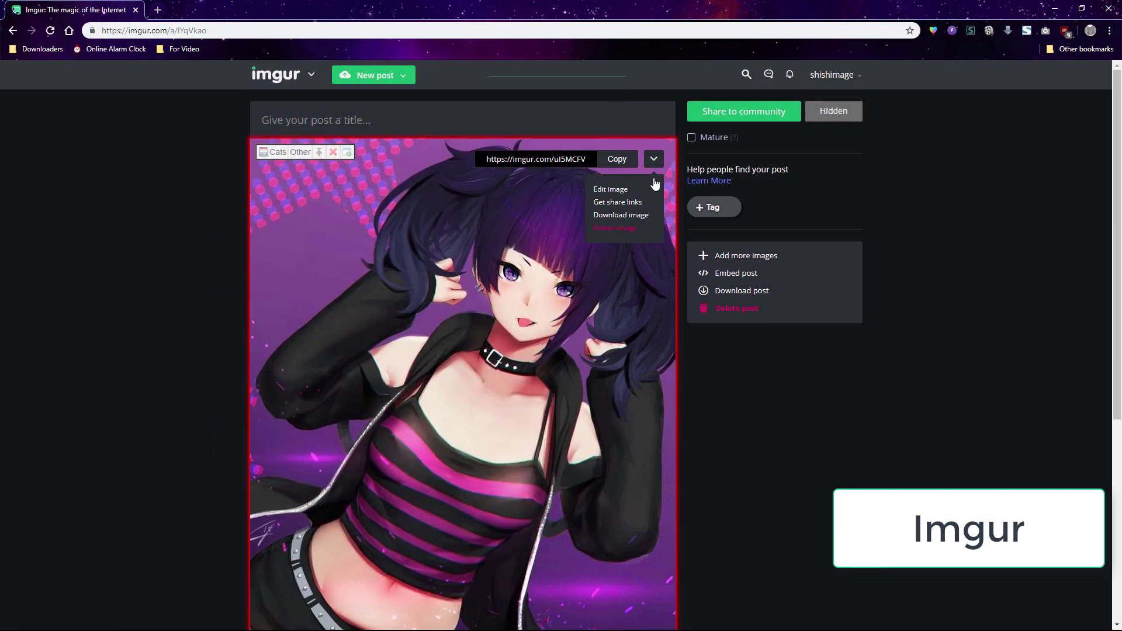
{"action": "left_click", "coordinate": [611, 190]}
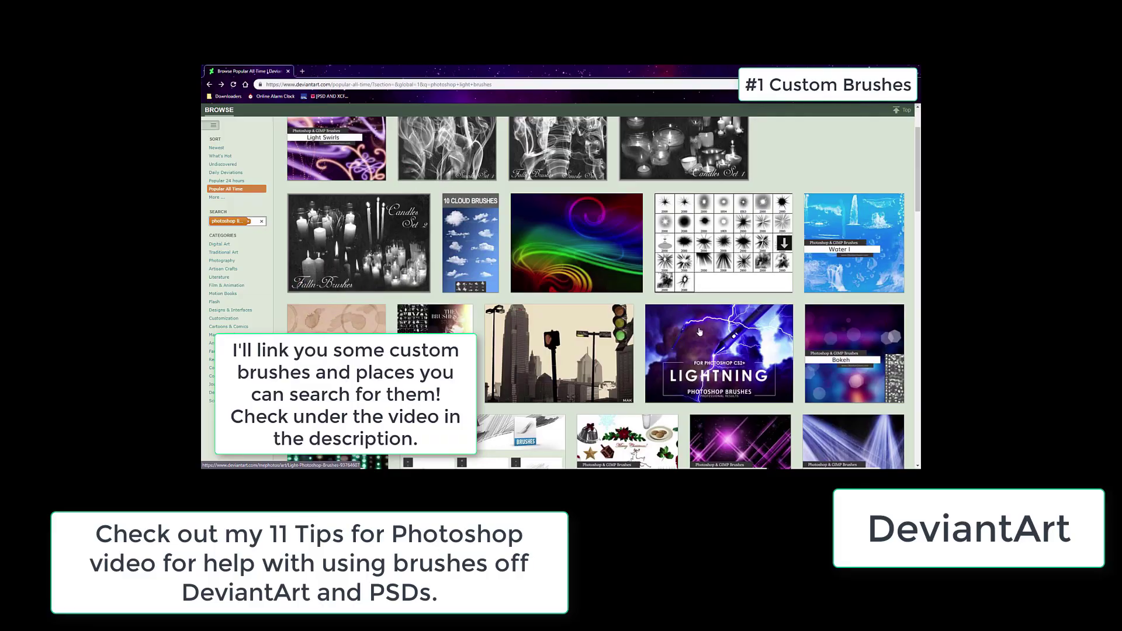
Download the Lightning Photoshop brushes zip and extract it to its own folder in Downloads
{"action": "left_click", "coordinate": [694, 339]}
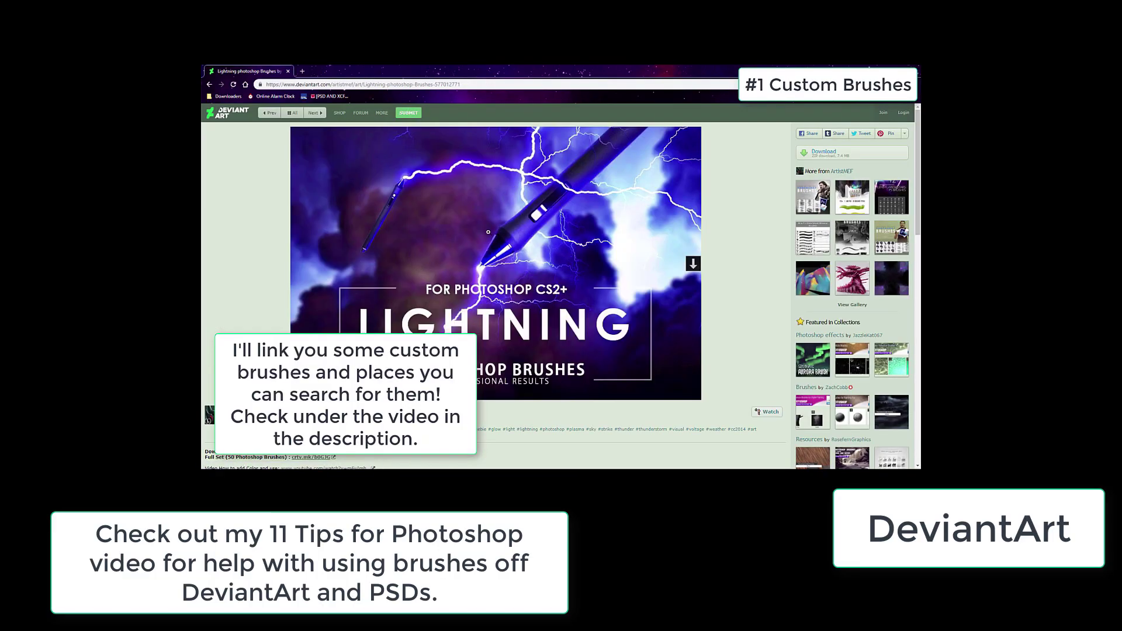
{"action": "left_click", "coordinate": [810, 153]}
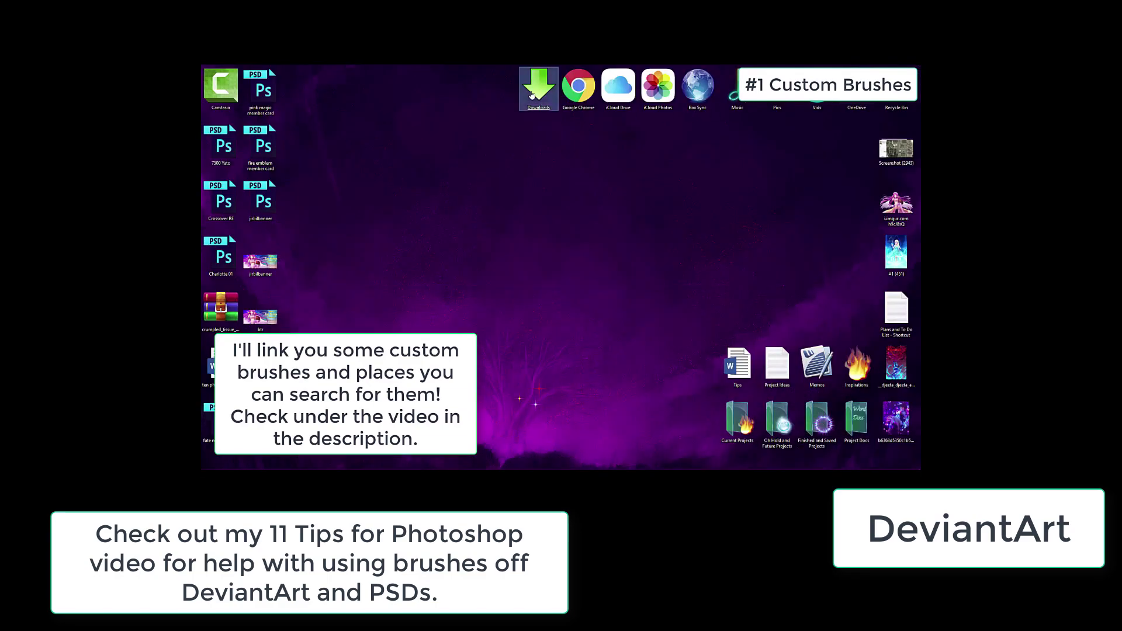
{"action": "double_click", "coordinate": [539, 88]}
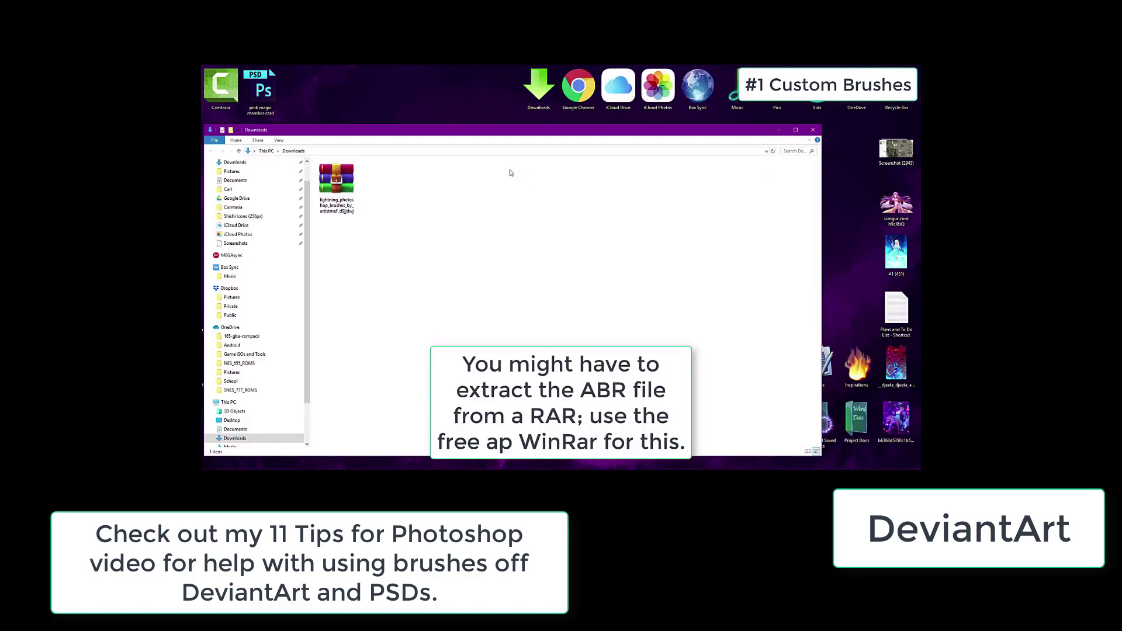
{"action": "left_click", "coordinate": [347, 197]}
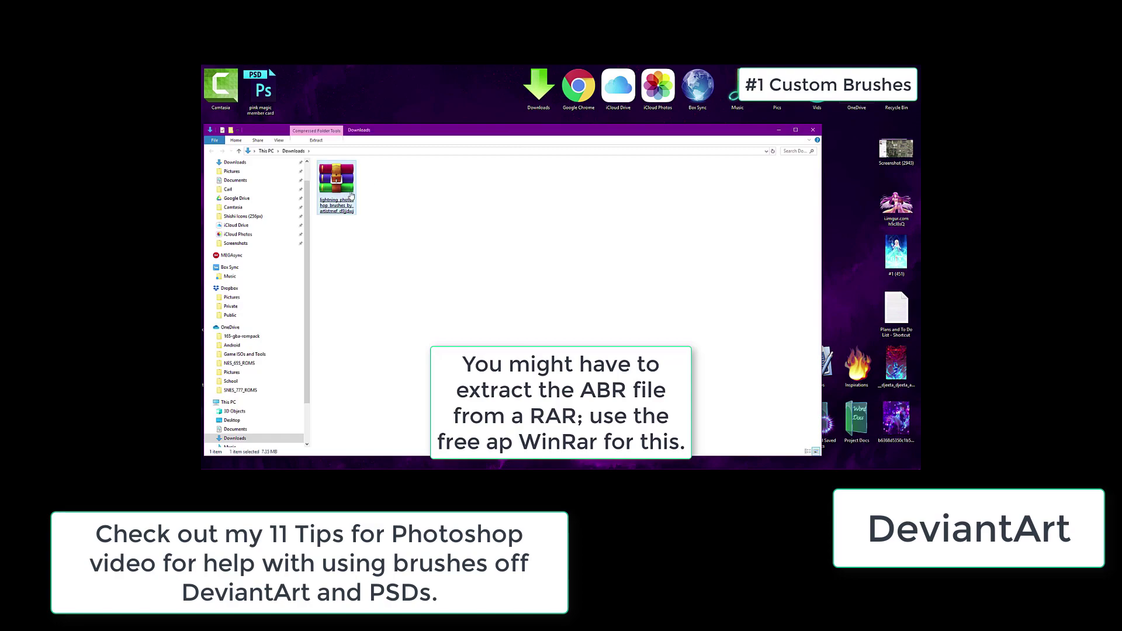
{"action": "right_click", "coordinate": [347, 196]}
{"action": "left_click", "coordinate": [402, 233]}
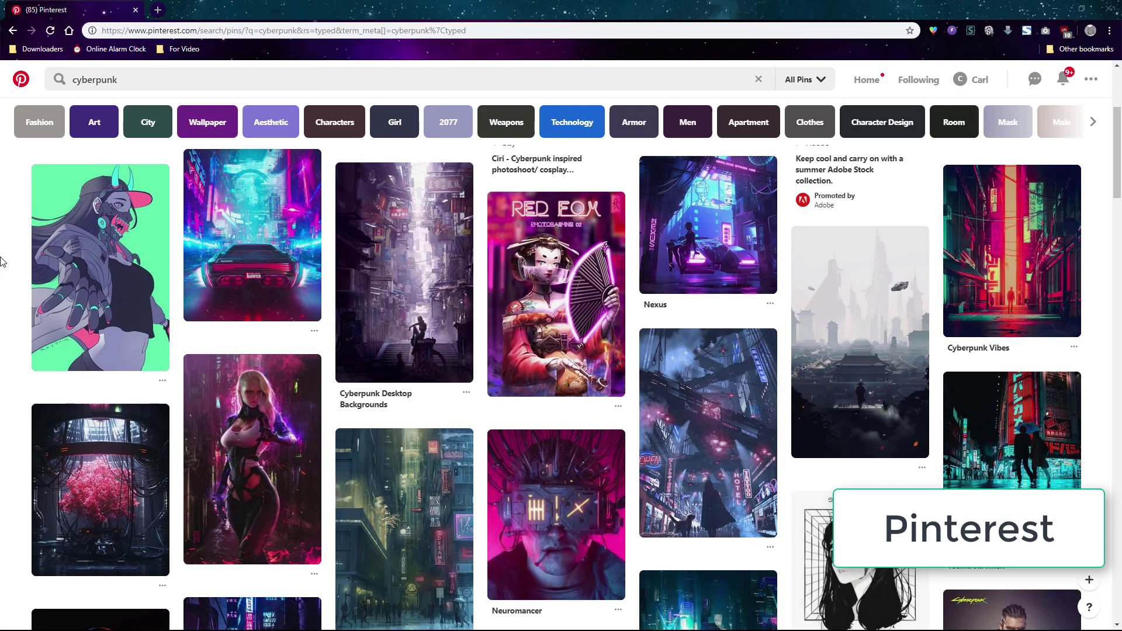
Scroll further down the Pinterest cyberpunk search results
{"action": "scroll", "coordinate": [2, 261], "scroll_direction": "down", "scroll_amount": 5}
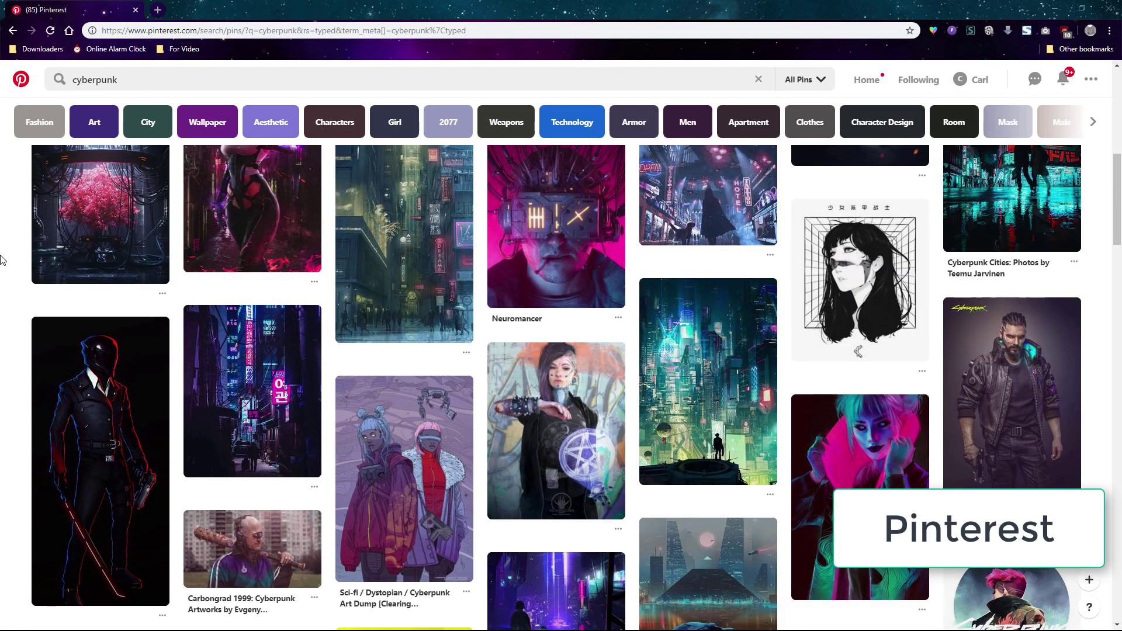
{"action": "scroll", "coordinate": [1, 261], "scroll_direction": "down", "scroll_amount": 2}
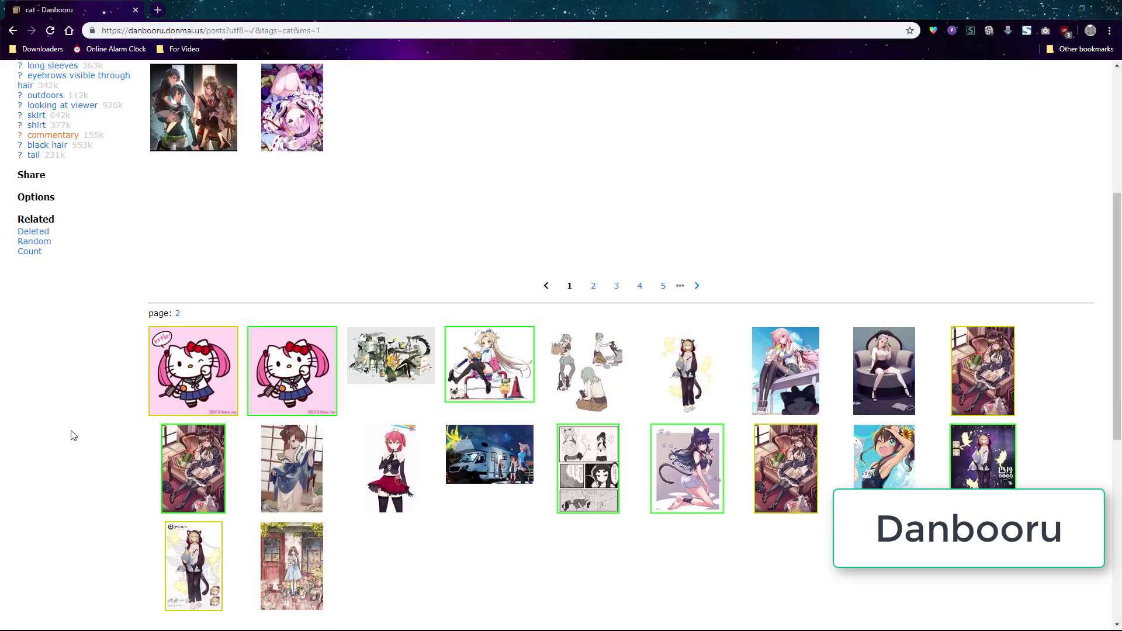
Scroll the Pixiv page and open another of the artist's works
{"action": "scroll", "coordinate": [73, 435], "scroll_direction": "down", "scroll_amount": 3}
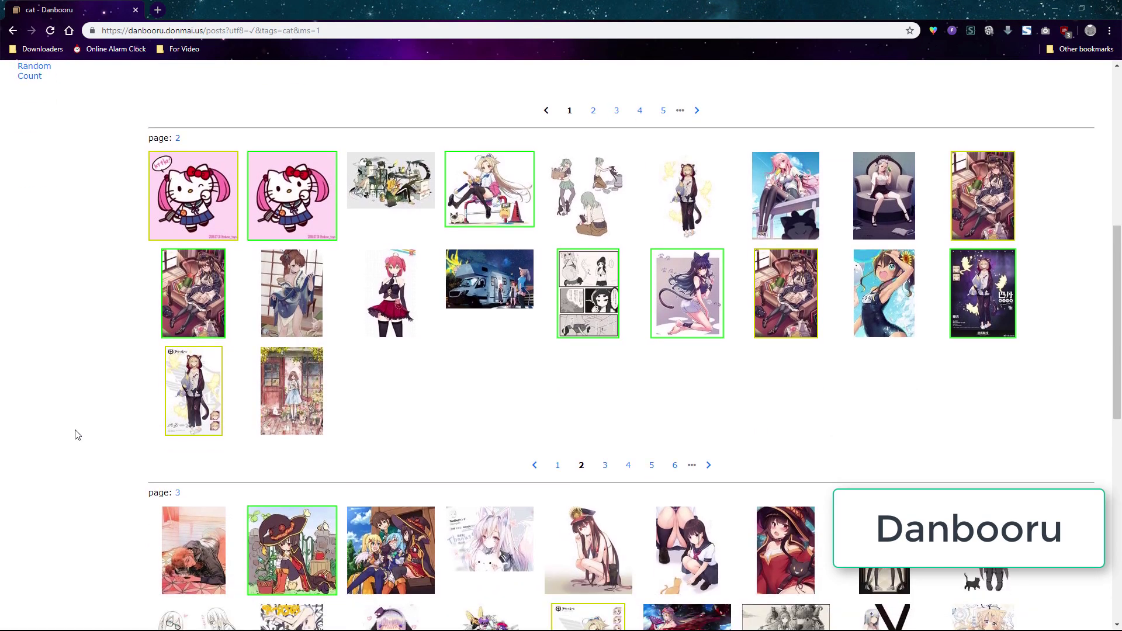
{"action": "scroll", "coordinate": [75, 435], "scroll_direction": "down", "scroll_amount": 3}
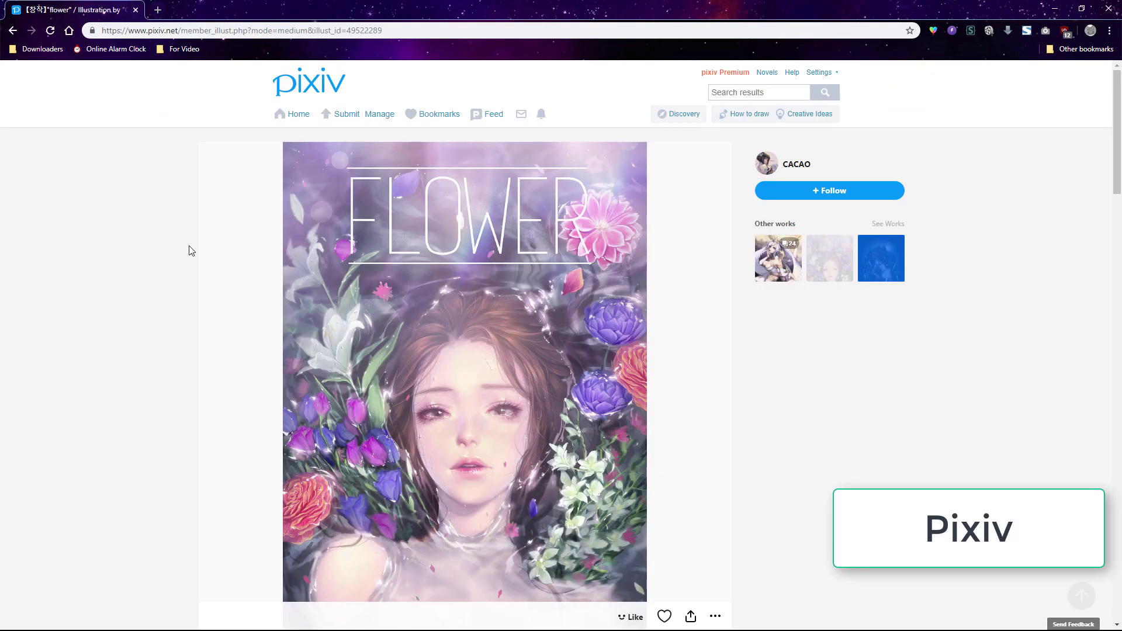
{"action": "scroll", "coordinate": [188, 248], "scroll_direction": "down", "scroll_amount": 7}
{"action": "scroll", "coordinate": [189, 250], "scroll_direction": "down", "scroll_amount": 3}
{"action": "left_click_drag", "start_coordinate": [560, 442], "coordinate": [674, 446]}
{"action": "left_click", "coordinate": [564, 397]}
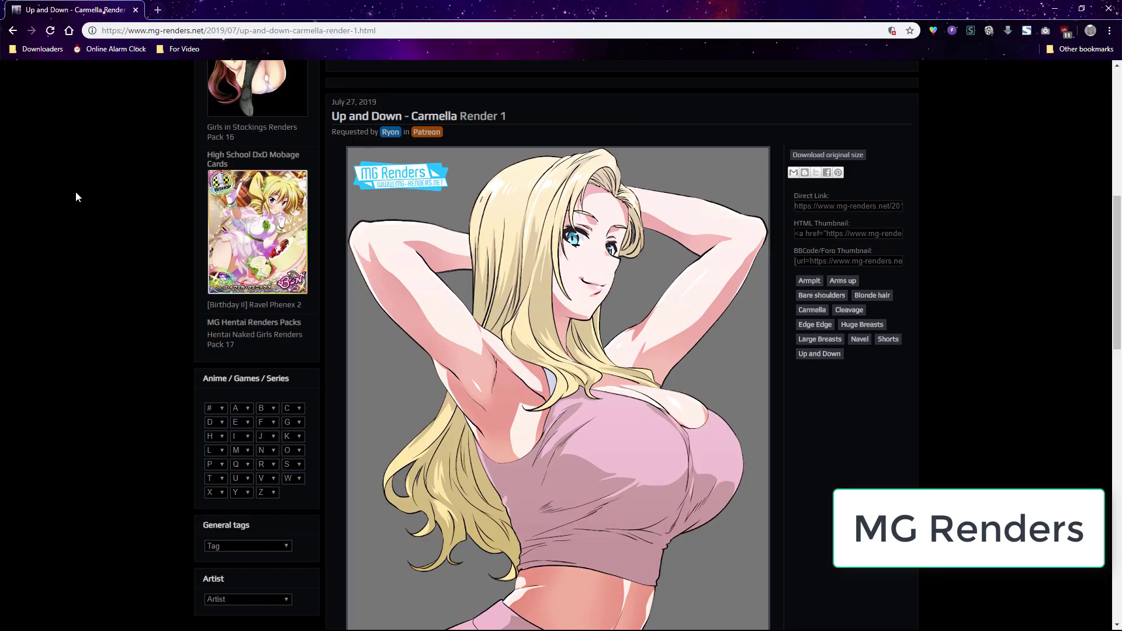
Scroll through the MG Renders and yande.re akiyama_mio results pages
{"action": "scroll", "coordinate": [80, 196], "scroll_direction": "down", "scroll_amount": 12}
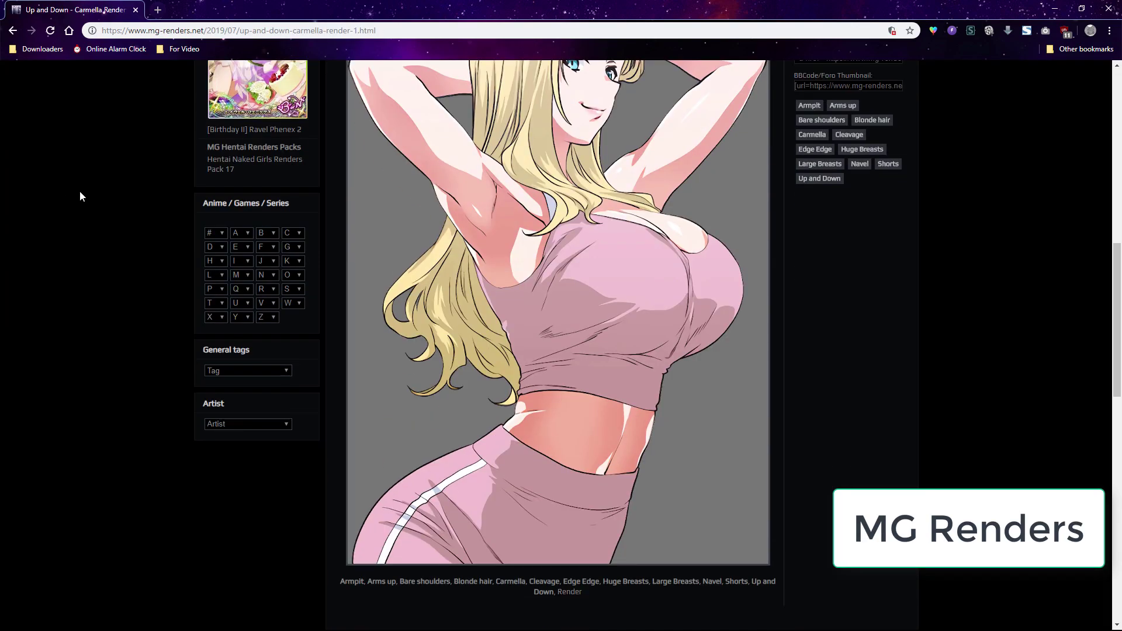
{"action": "scroll", "coordinate": [80, 196], "scroll_direction": "down", "scroll_amount": 3}
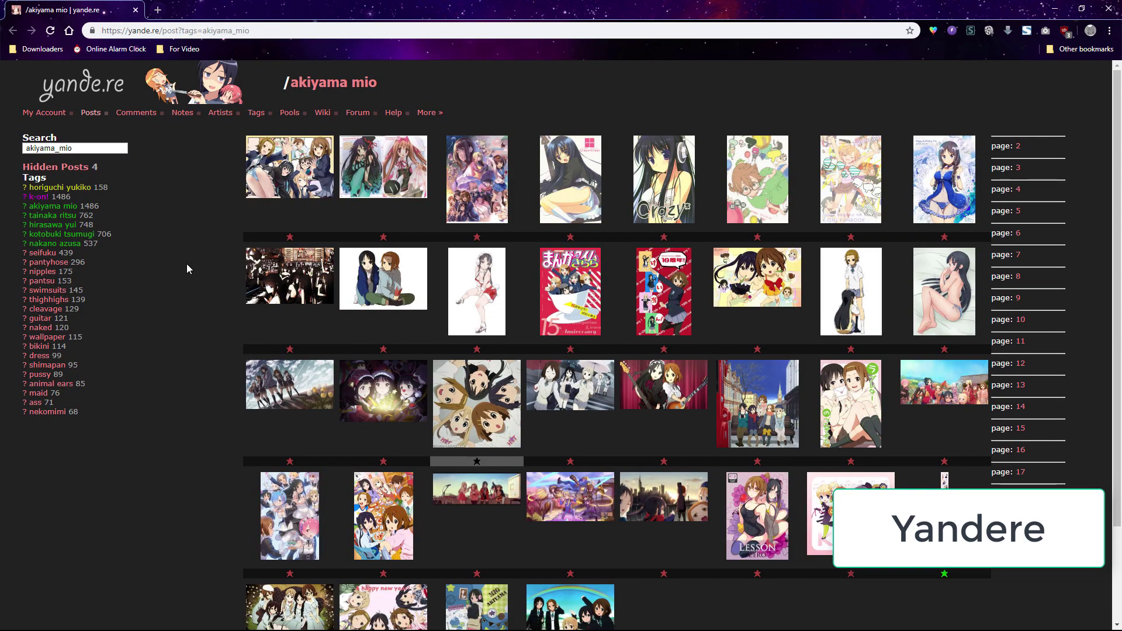
{"action": "scroll", "coordinate": [187, 266], "scroll_direction": "down", "scroll_amount": 2}
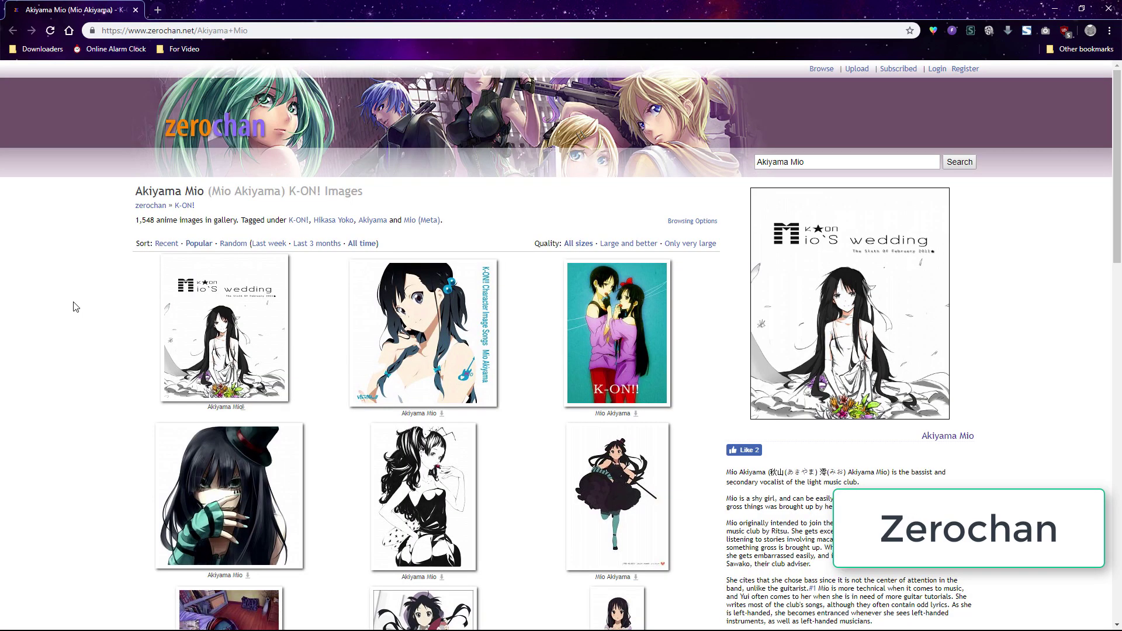
Scroll down through the Zerochan Akiyama Mio image gallery
{"action": "scroll", "coordinate": [75, 306], "scroll_direction": "down", "scroll_amount": 15}
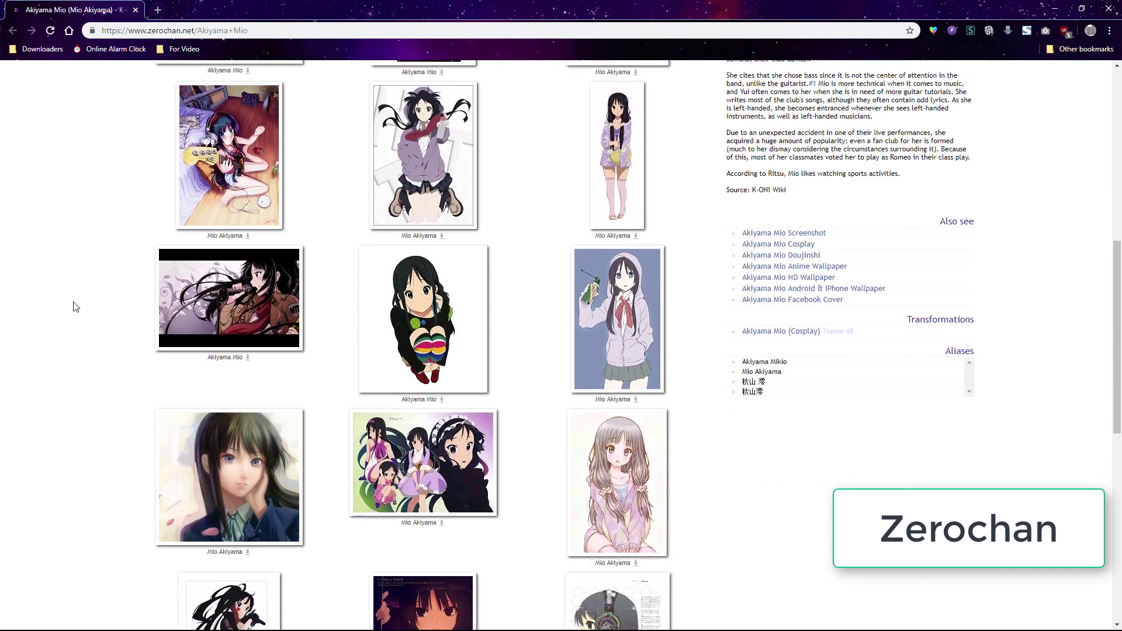
{"action": "scroll", "coordinate": [76, 307], "scroll_direction": "down", "scroll_amount": 10}
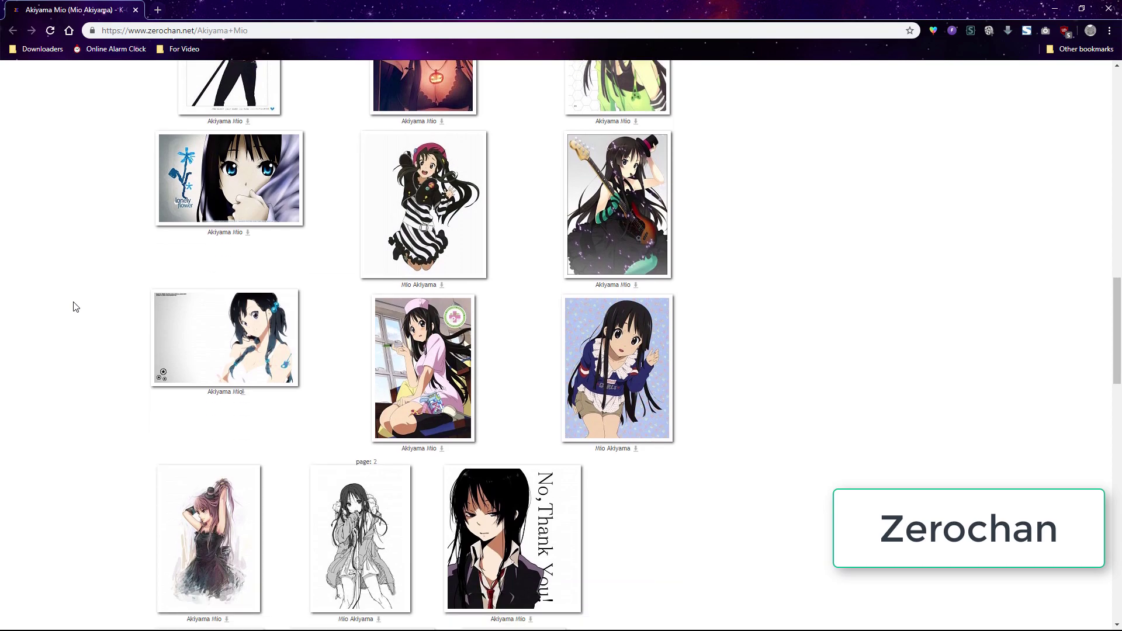
{"action": "scroll", "coordinate": [76, 307], "scroll_direction": "down", "scroll_amount": 7}
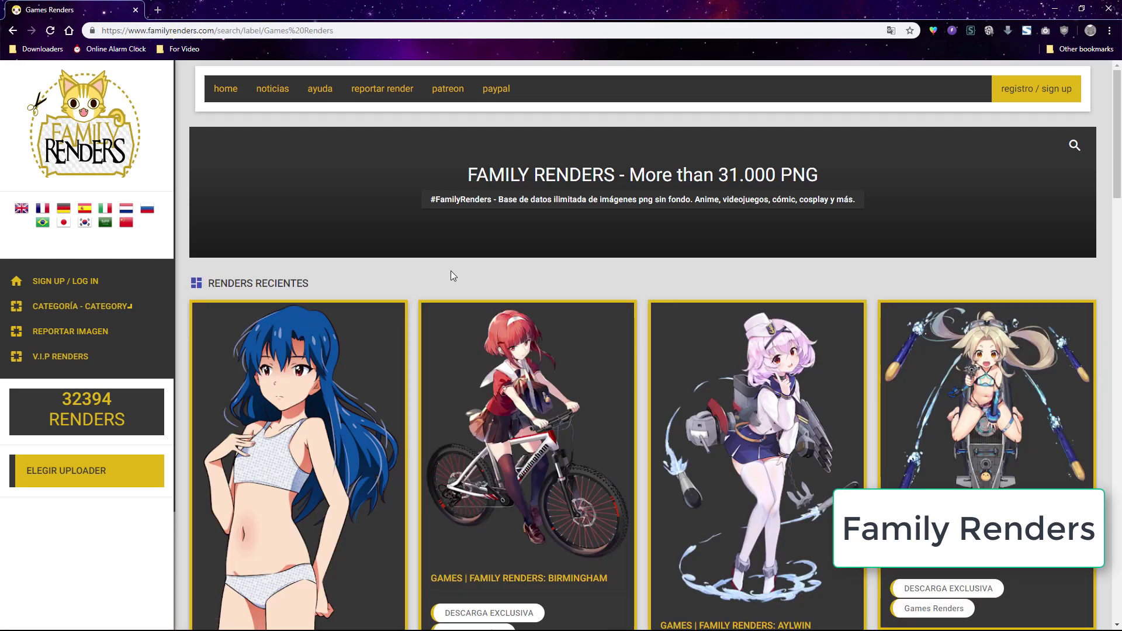
Scroll through the recent PNG renders in Family Renders' Games Renders category
{"action": "scroll", "coordinate": [497, 268], "scroll_direction": "down", "scroll_amount": 7}
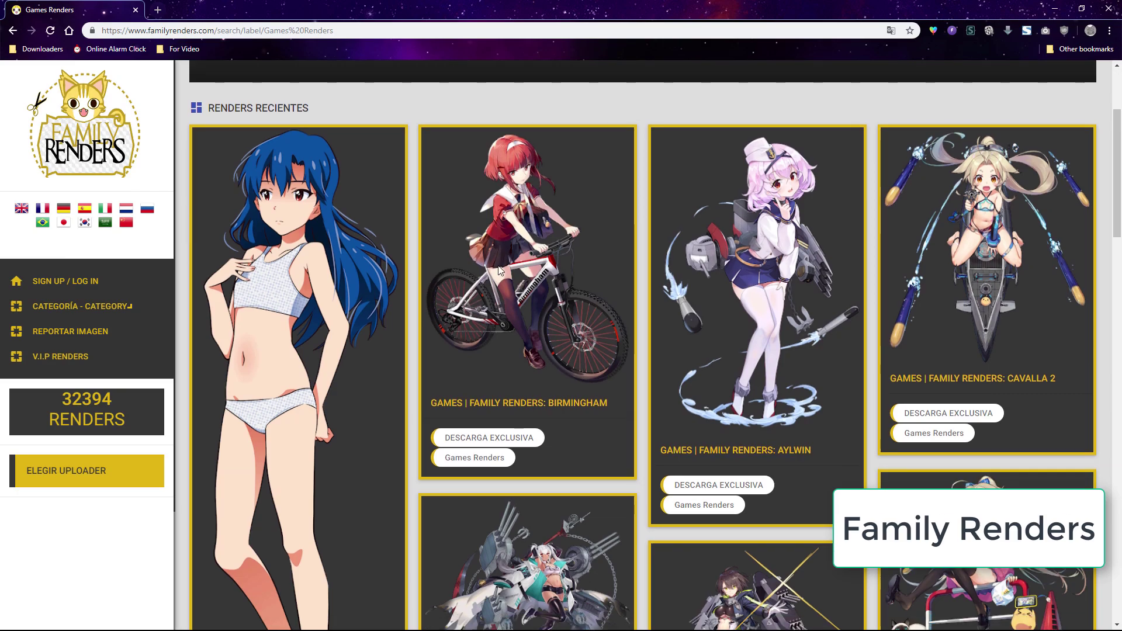
{"action": "scroll", "coordinate": [596, 305], "scroll_direction": "down", "scroll_amount": 8}
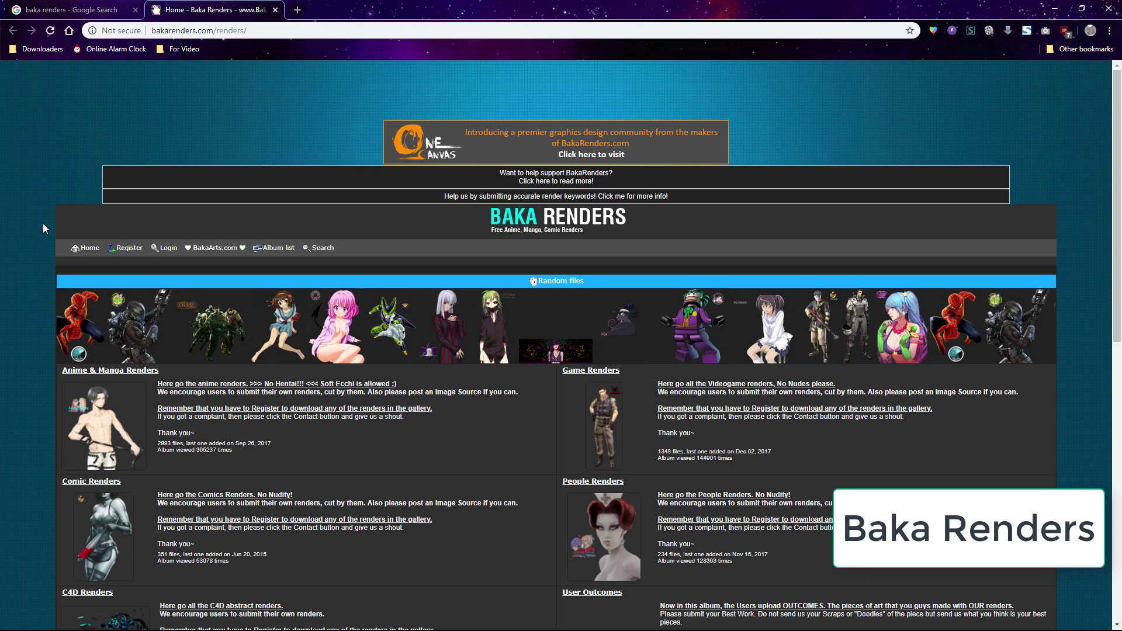
{"action": "scroll", "coordinate": [44, 228], "scroll_direction": "down", "scroll_amount": 5}
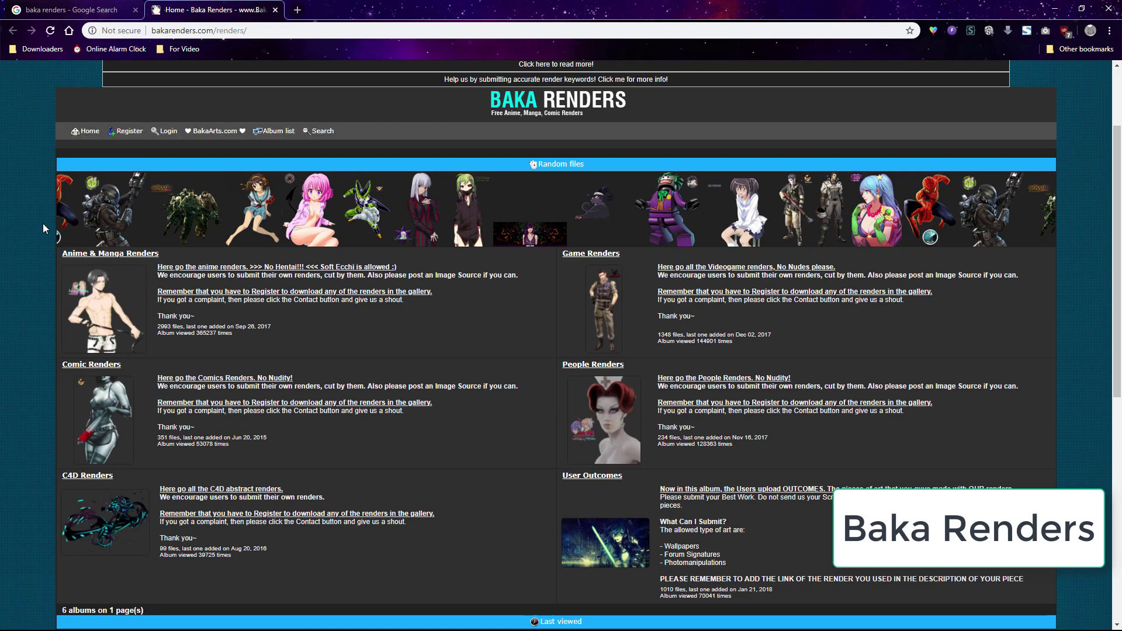
{"action": "scroll", "coordinate": [14, 257], "scroll_direction": "down", "scroll_amount": 5}
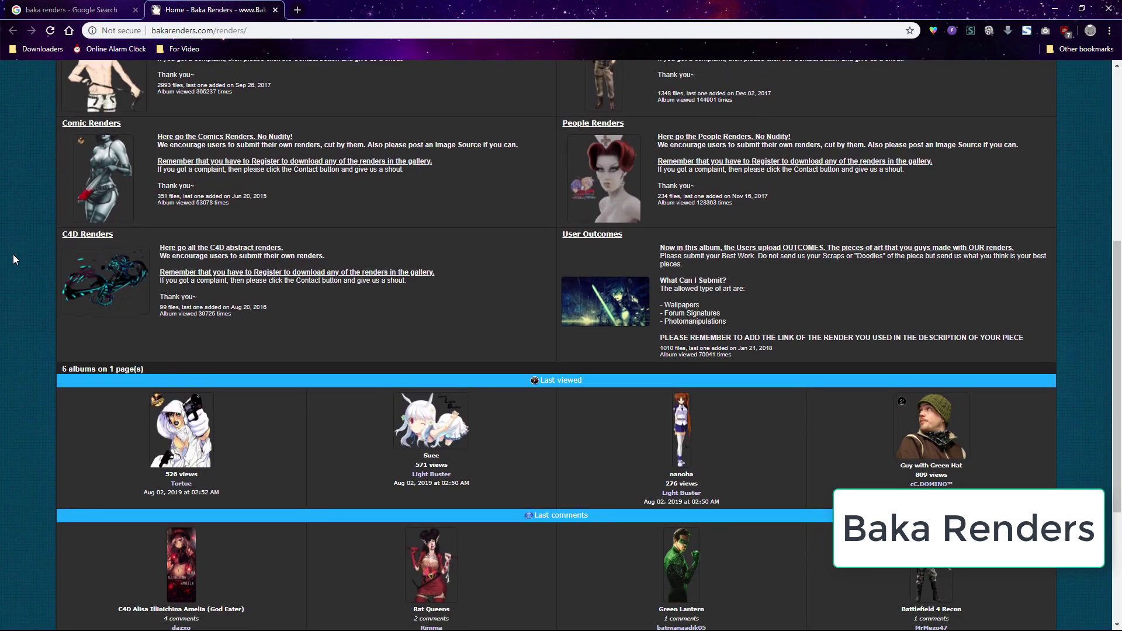
{"action": "scroll", "coordinate": [13, 254], "scroll_direction": "up", "scroll_amount": 10}
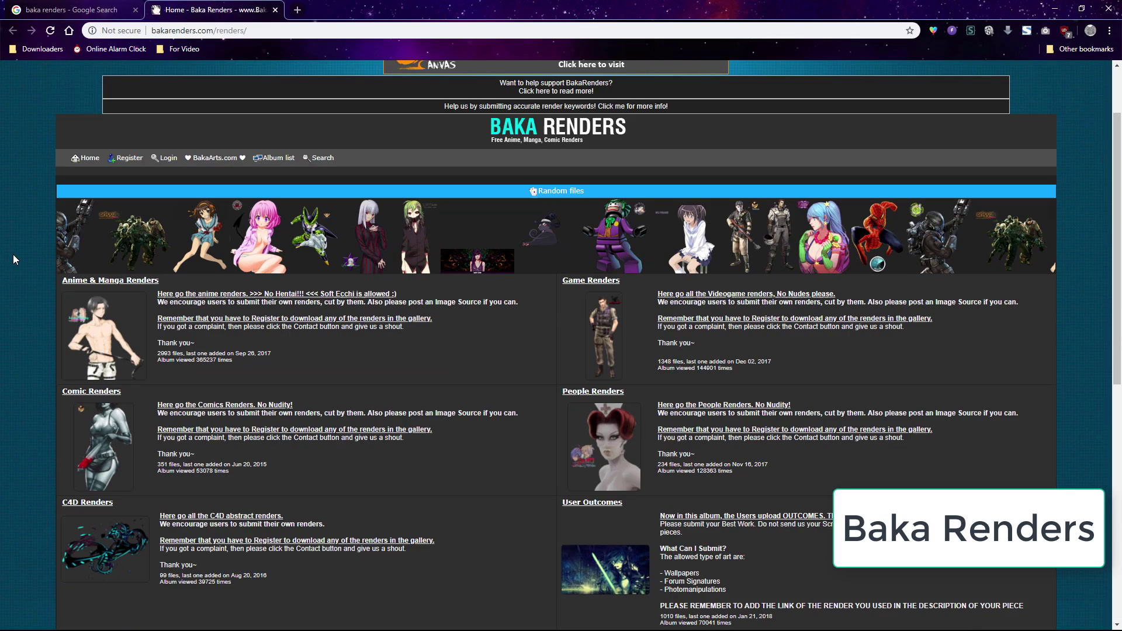
{"action": "scroll", "coordinate": [12, 255], "scroll_direction": "down", "scroll_amount": 2}
{"action": "scroll", "coordinate": [11, 258], "scroll_direction": "down", "scroll_amount": 6}
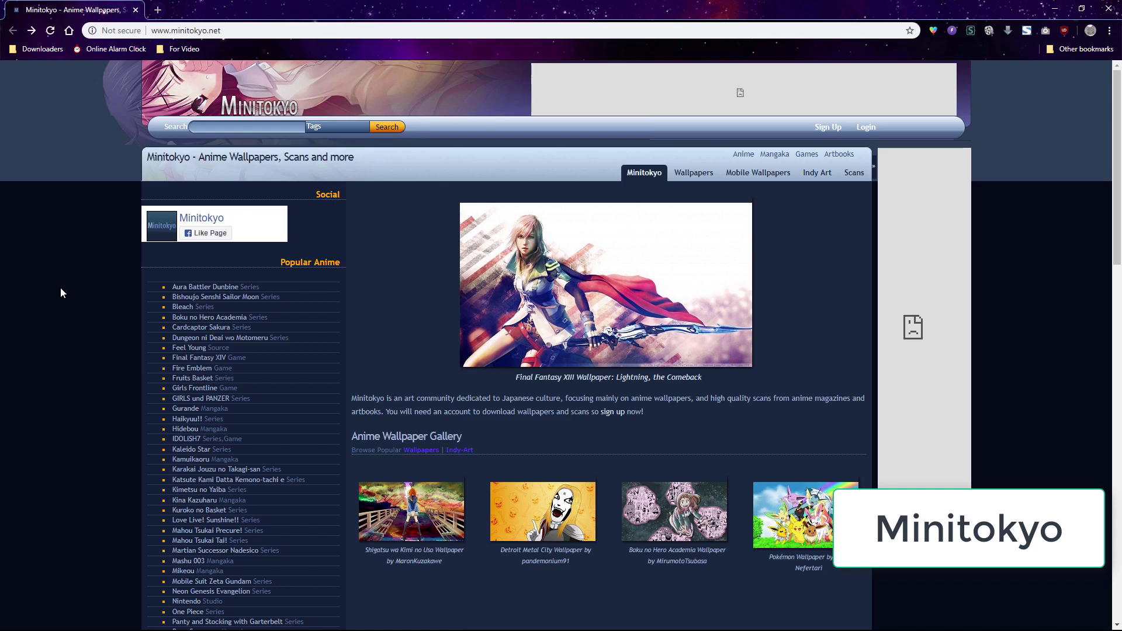
{"action": "scroll", "coordinate": [60, 288], "scroll_direction": "down", "scroll_amount": 9}
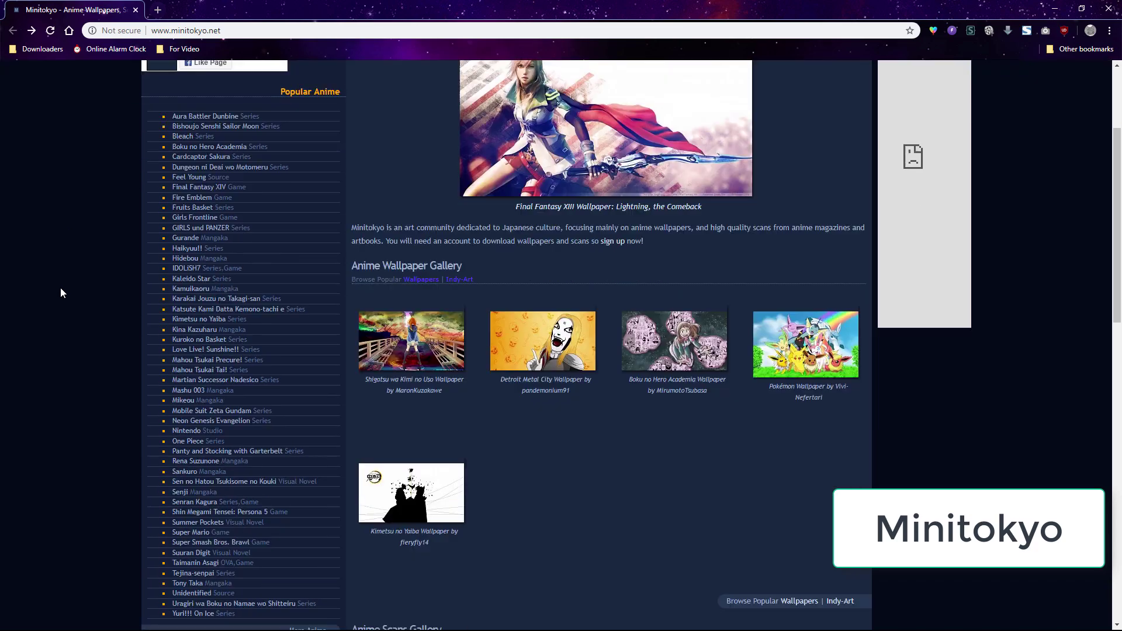
{"action": "scroll", "coordinate": [61, 288], "scroll_direction": "down", "scroll_amount": 4}
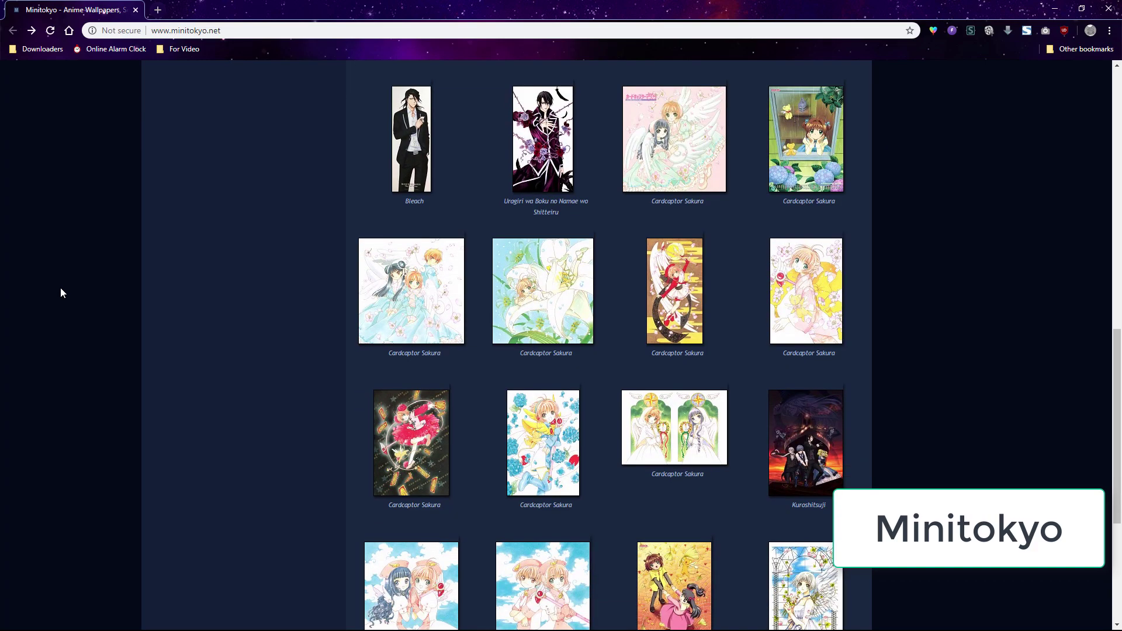
{"action": "scroll", "coordinate": [61, 287], "scroll_direction": "down", "scroll_amount": 5}
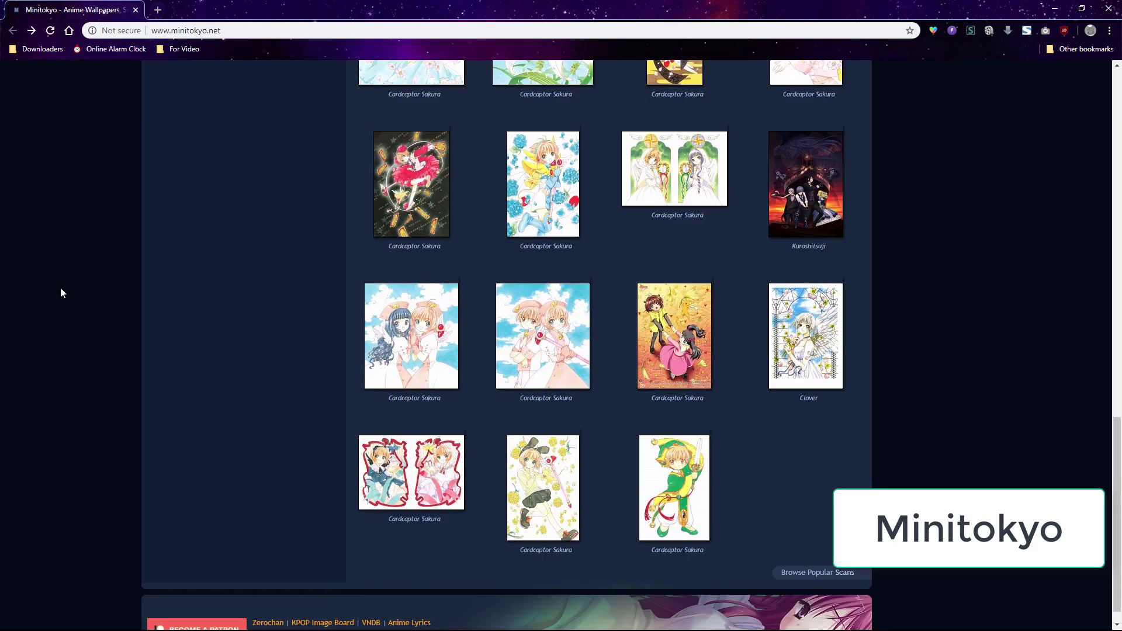
{"action": "scroll", "coordinate": [59, 296], "scroll_direction": "up", "scroll_amount": 15}
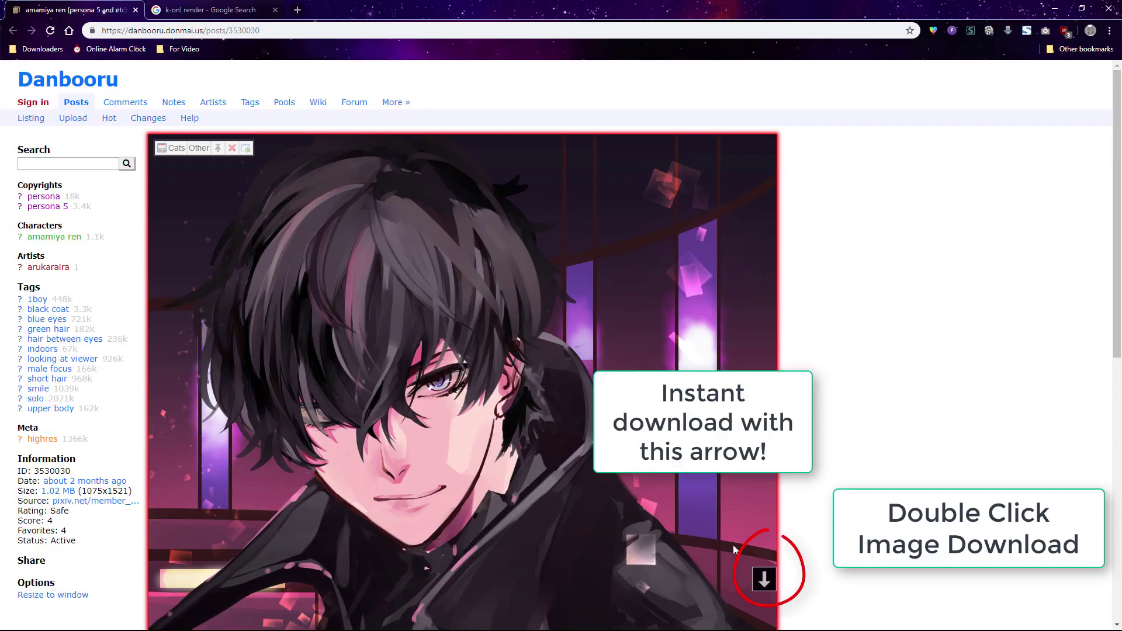
Download the Danbooru amamiya ren image twice as PNG, then switch to the k-on! render results
{"action": "left_click", "coordinate": [763, 581]}
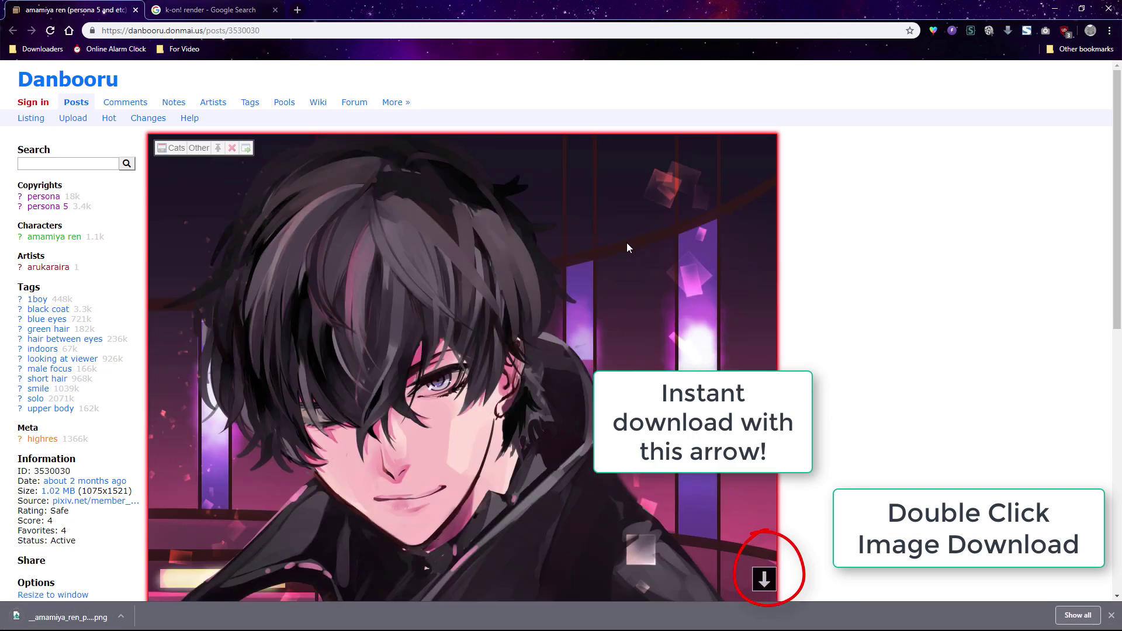
{"action": "double_click", "coordinate": [626, 243]}
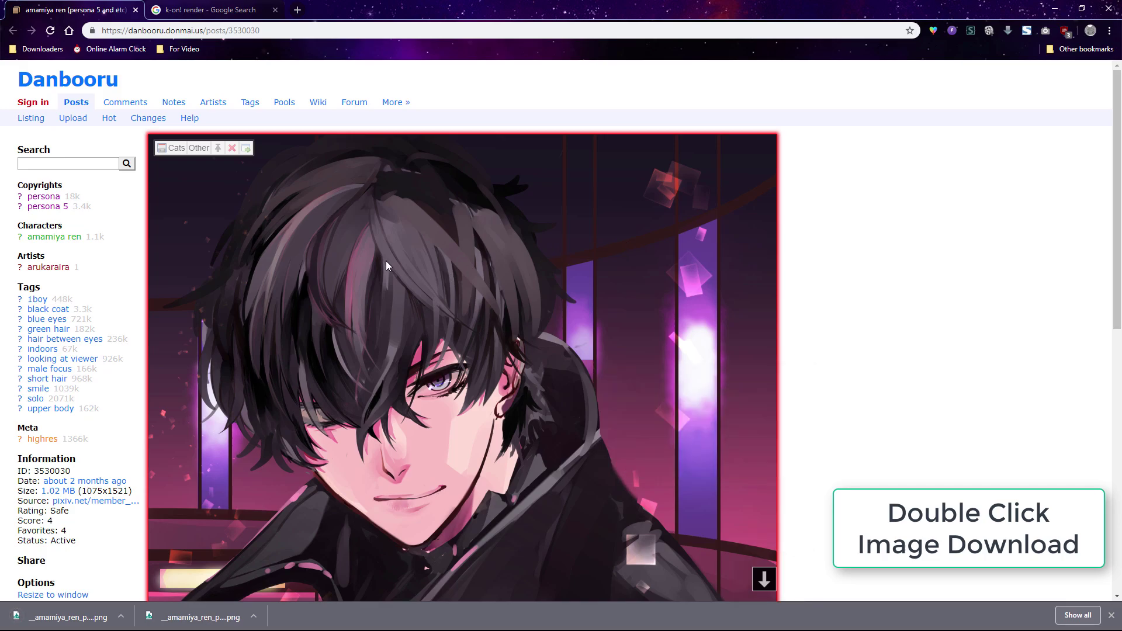
{"action": "key", "text": "ctrl+Tab"}
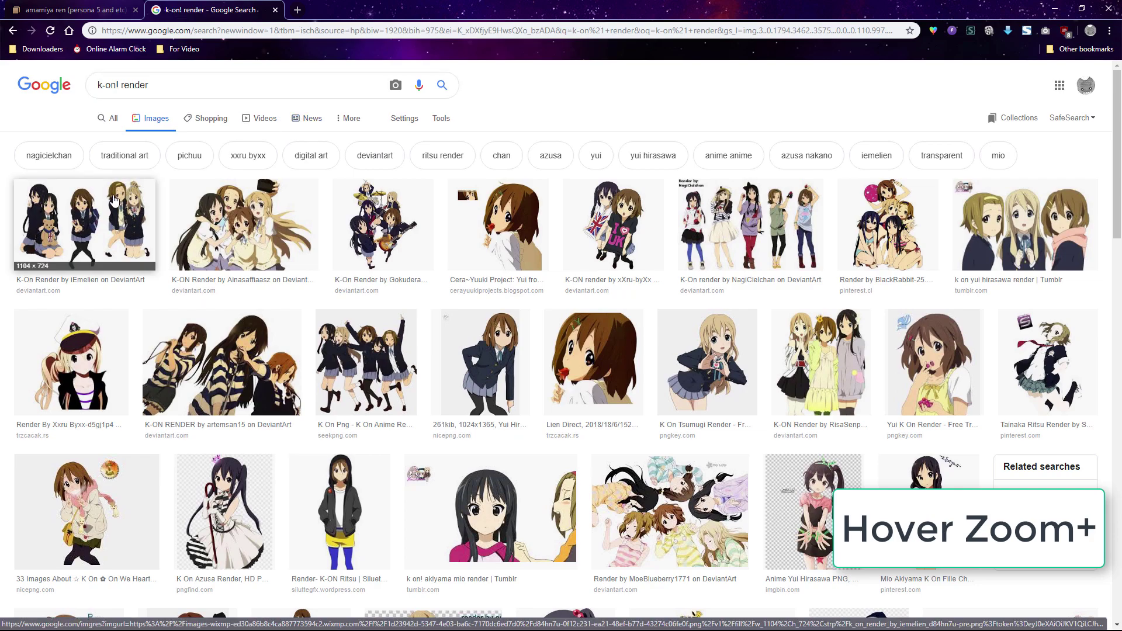
Preview three k-on! render thumbnails enlarged with Hover Zoom+, then open the Danbooru artwork alone in a new tab
{"action": "mouse_move", "coordinate": [114, 200]}
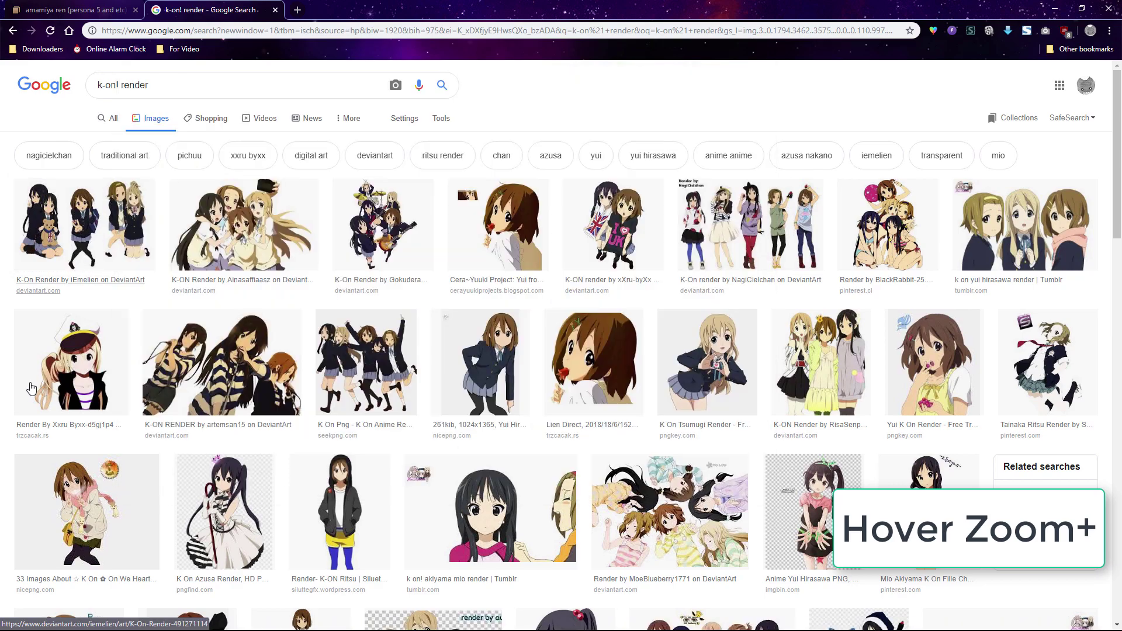
{"action": "mouse_move", "coordinate": [42, 381]}
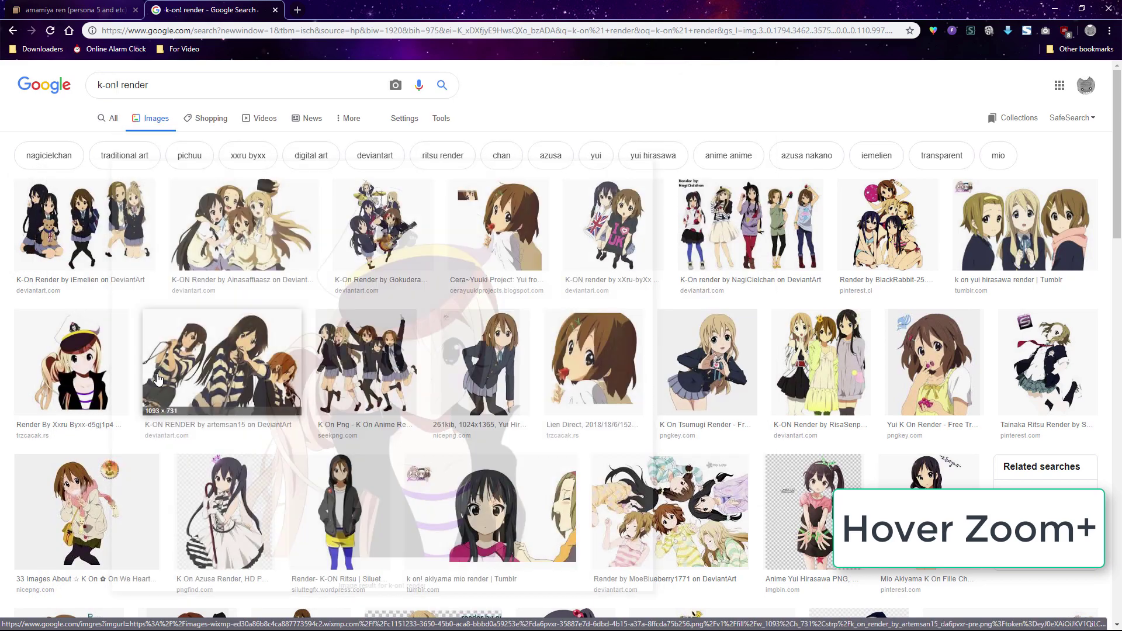
{"action": "mouse_move", "coordinate": [254, 510]}
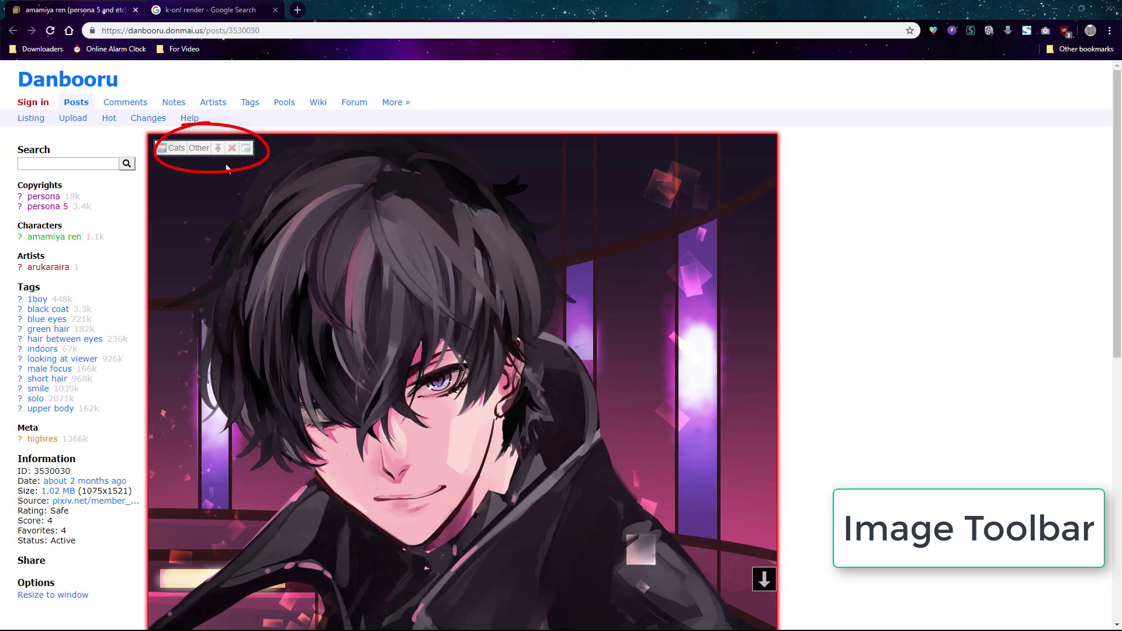
{"action": "left_click", "coordinate": [262, 150]}
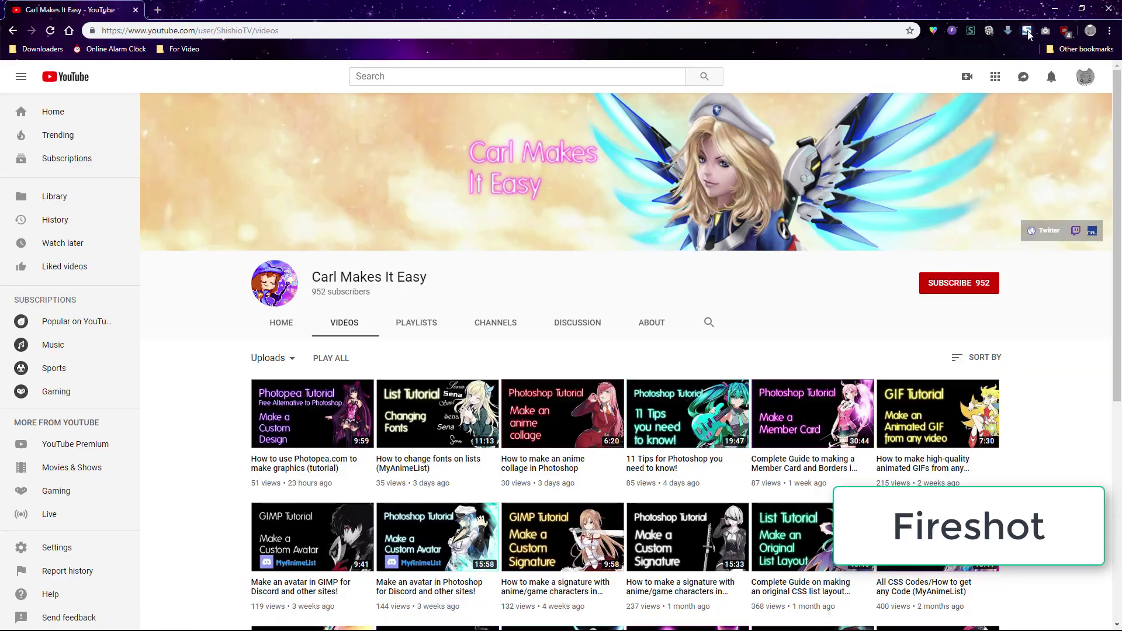
Capture the entire YouTube channel Videos page with FireShot's full-page screenshot
{"action": "left_click", "coordinate": [1028, 35]}
{"action": "left_click", "coordinate": [923, 52]}
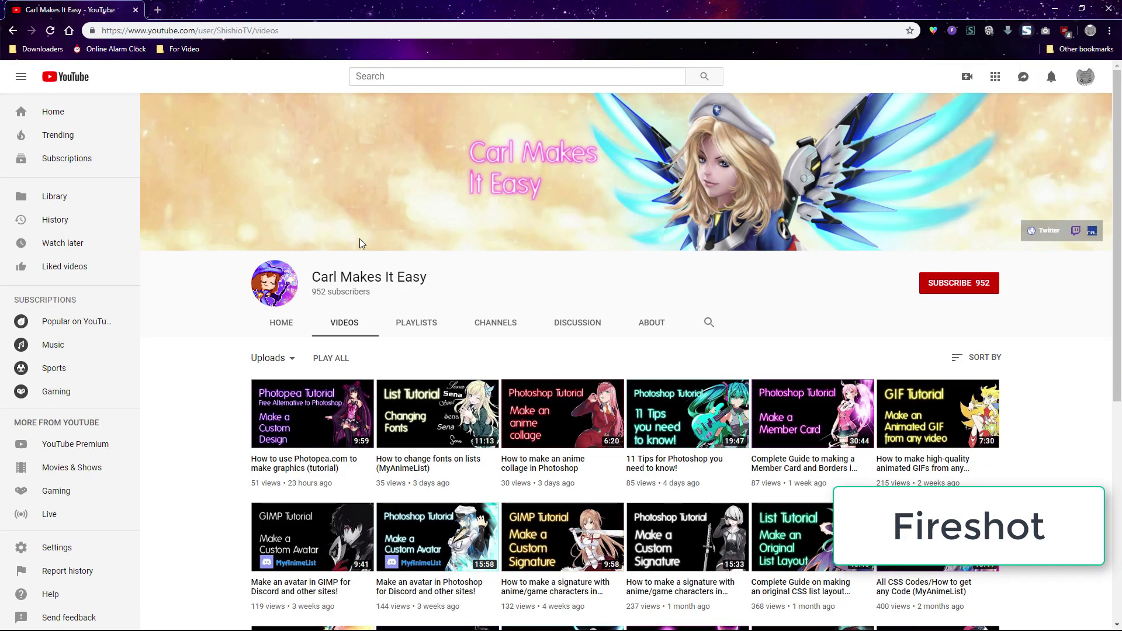